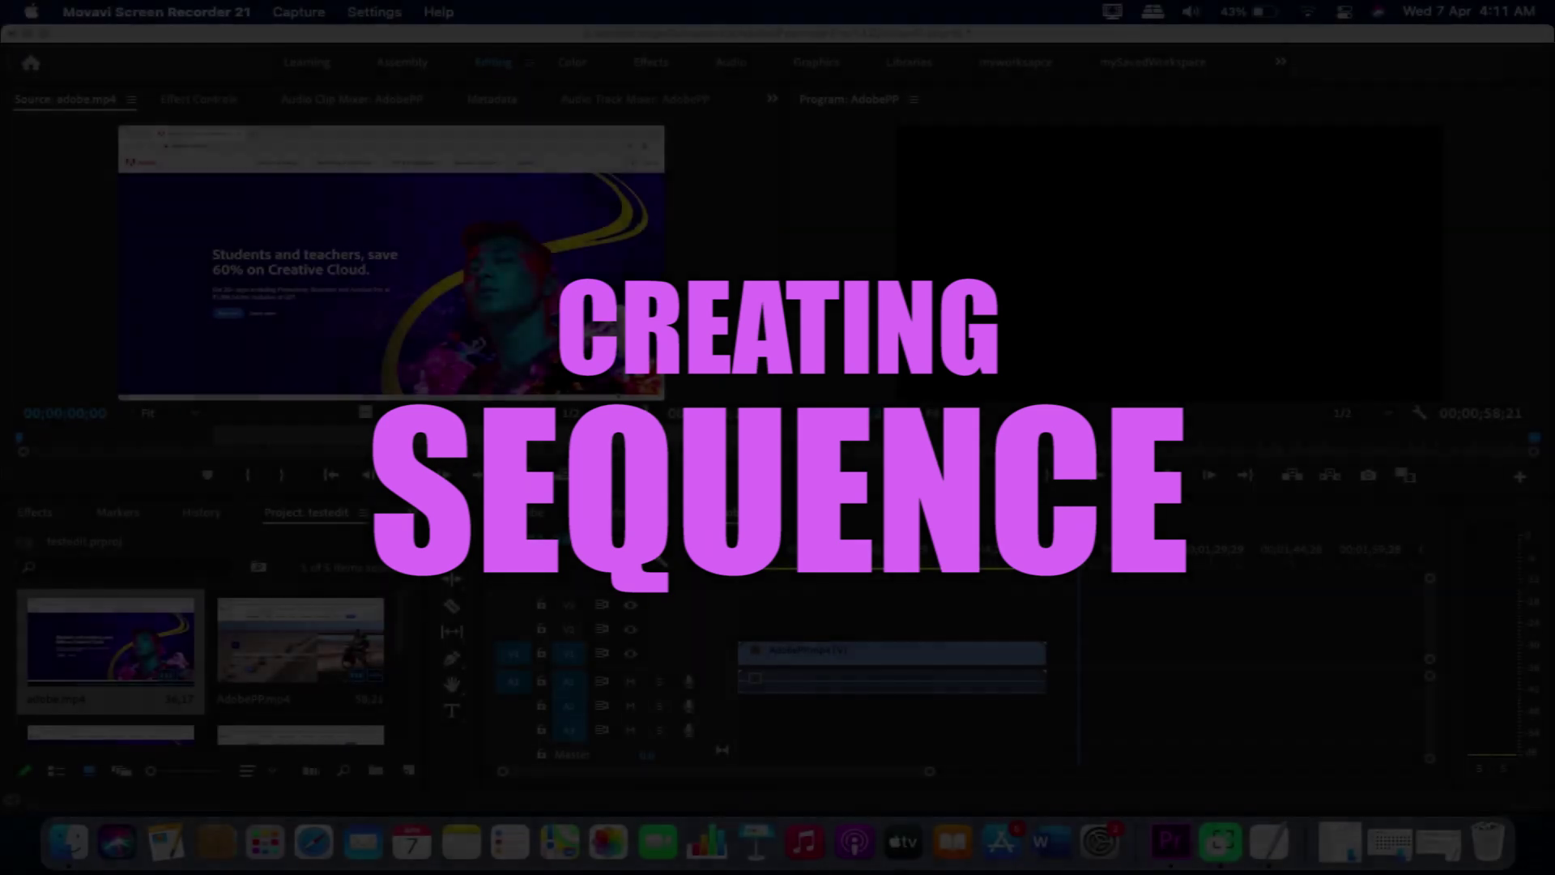
- Flip the timeline between the adobe, AdobePP and captina sequences and briefly maximize the media list
{"action": "left_click", "coordinate": [534, 515]}
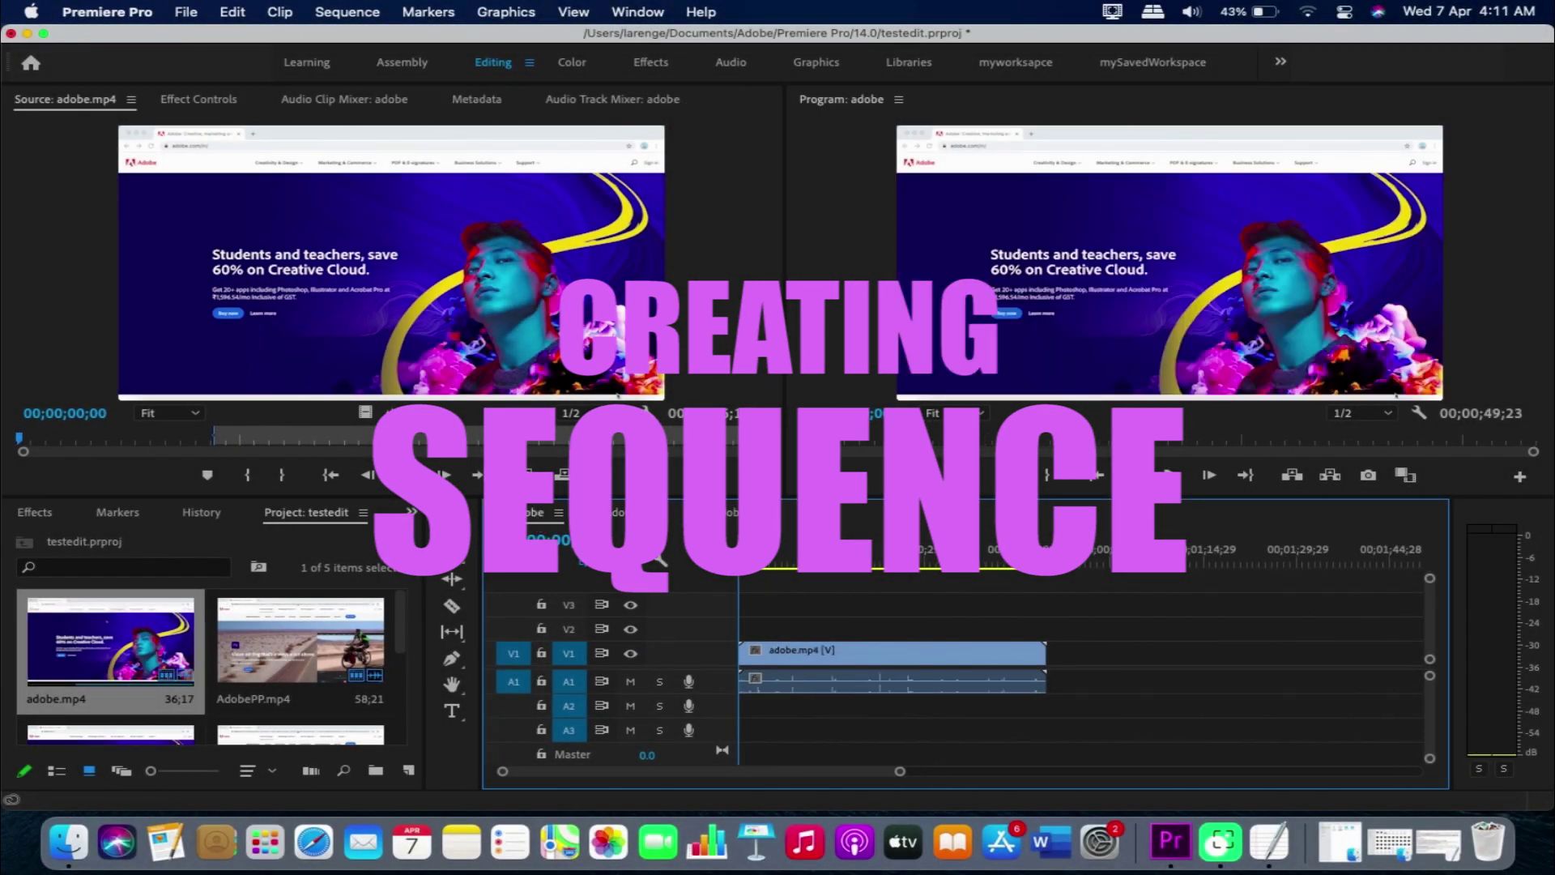
{"action": "left_click", "coordinate": [628, 512]}
{"action": "left_click", "coordinate": [733, 517]}
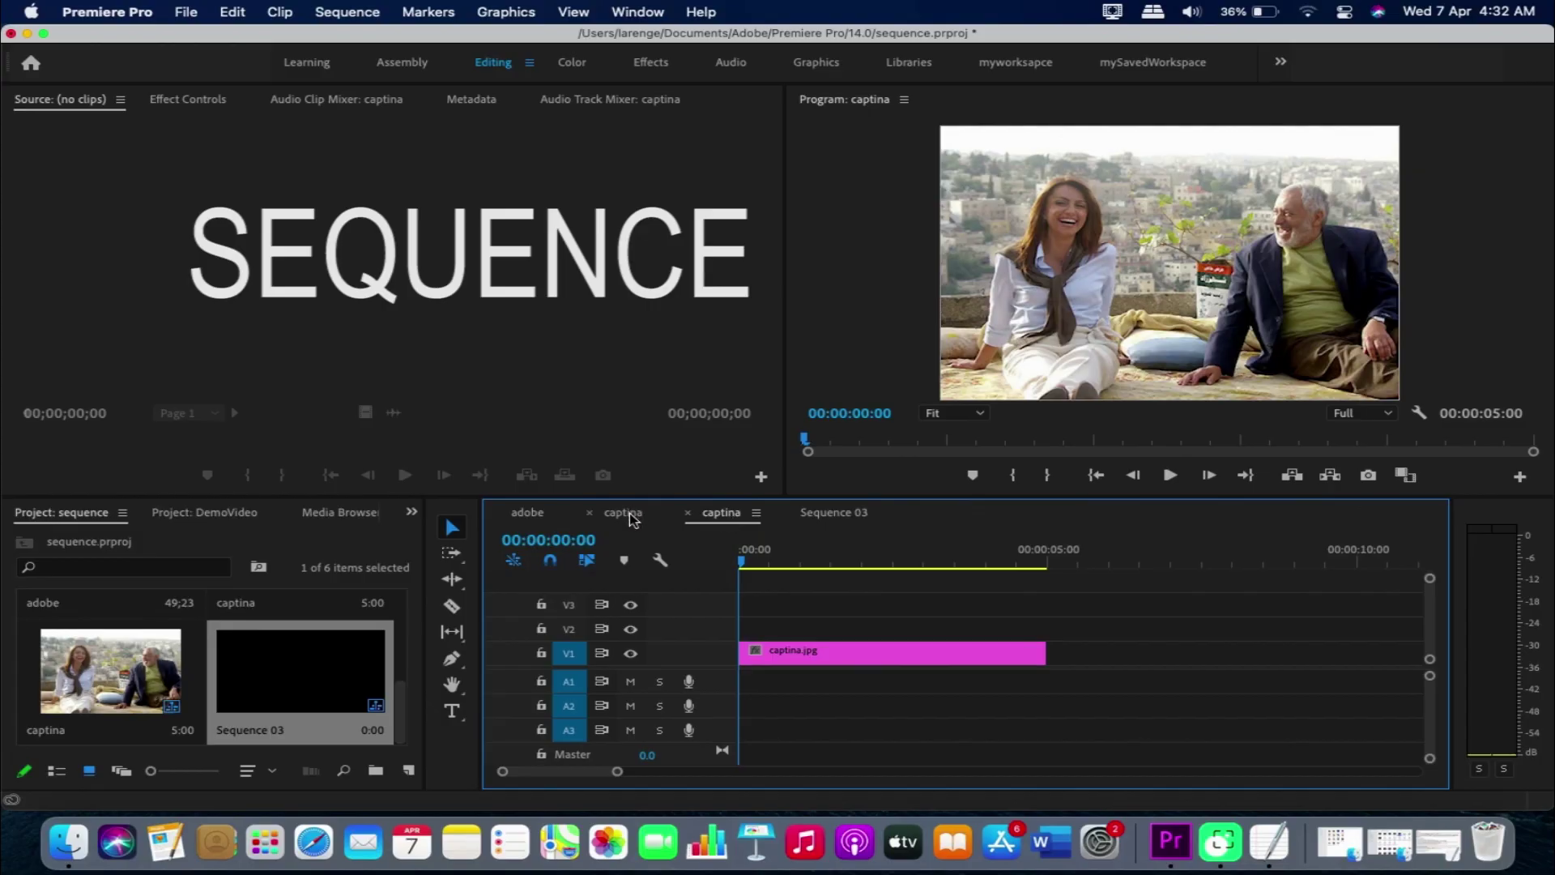
{"action": "left_click", "coordinate": [630, 513]}
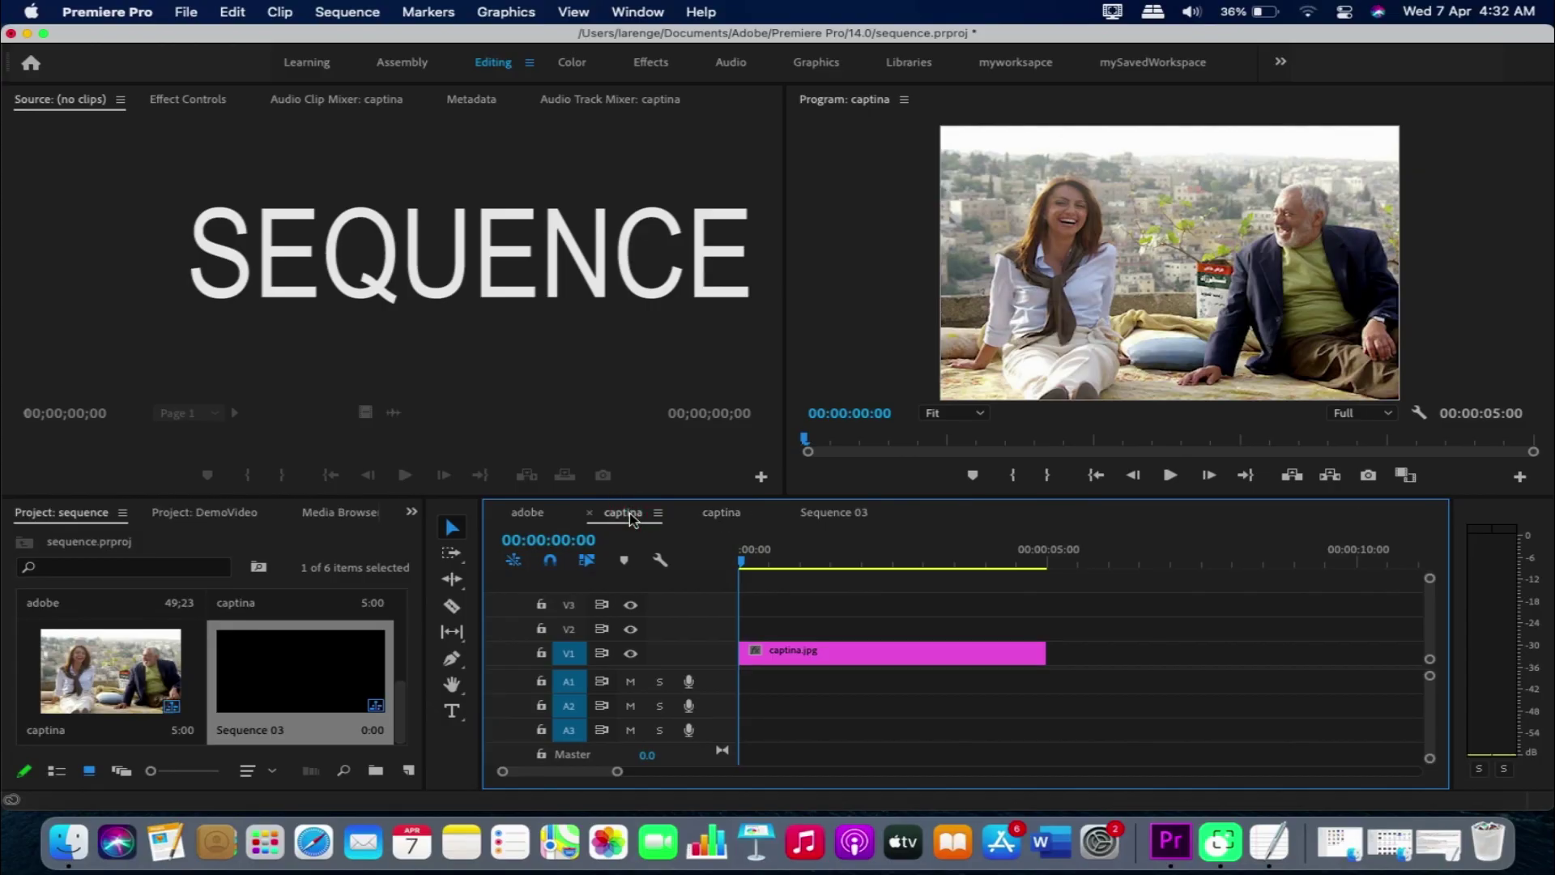
{"action": "left_click", "coordinate": [538, 512]}
{"action": "key", "text": "grave"}
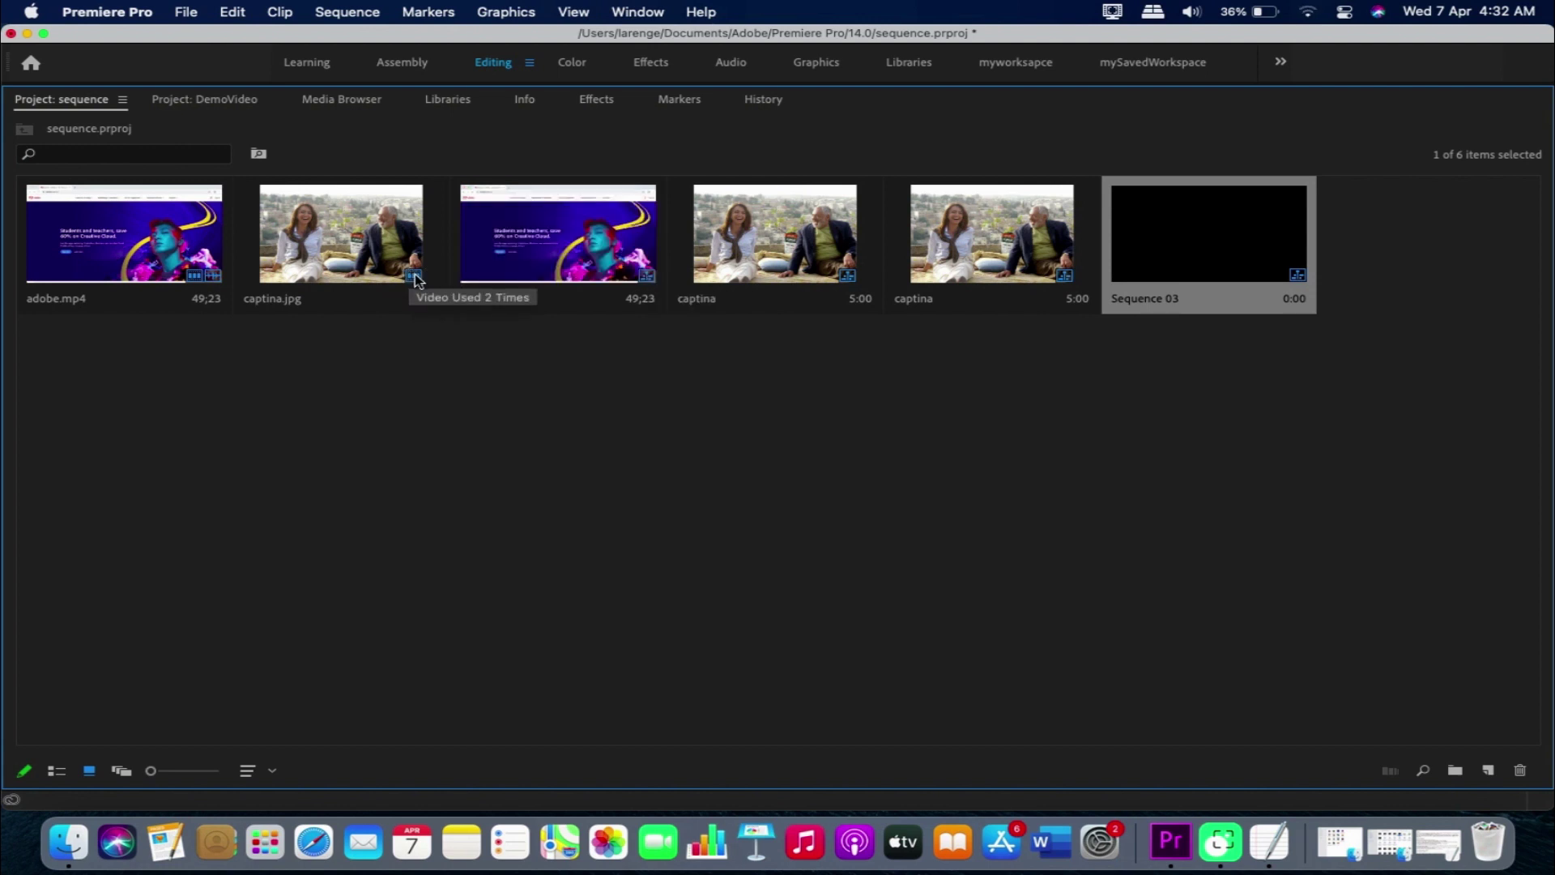
{"action": "key", "text": "grave"}
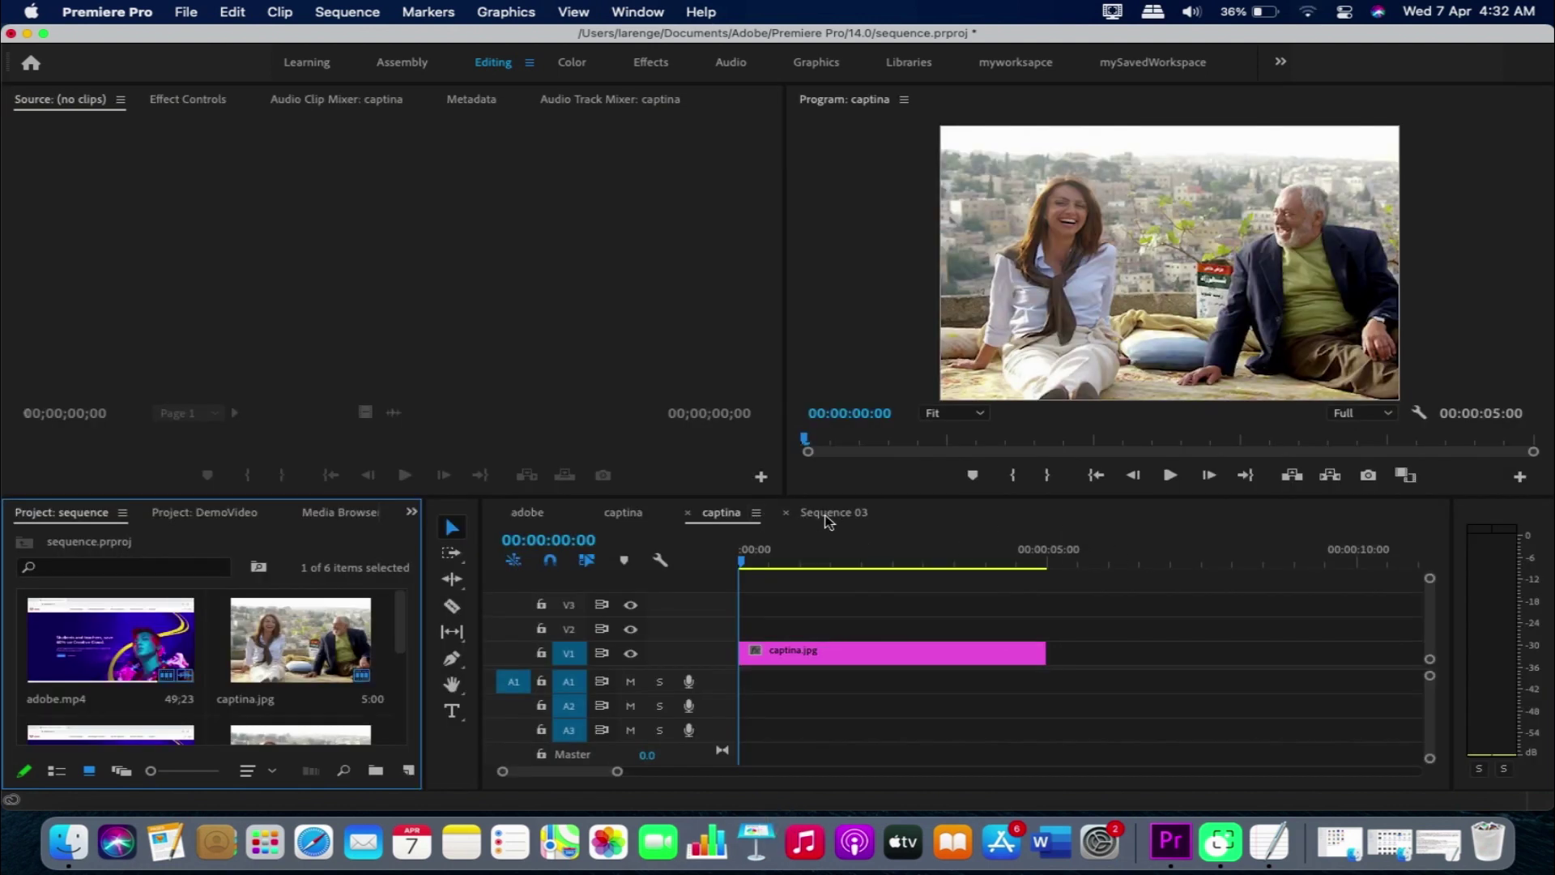
- Cycle the timeline through the empty Sequence 03, both captina sequences and the adobe sequence
{"action": "left_click", "coordinate": [828, 521]}
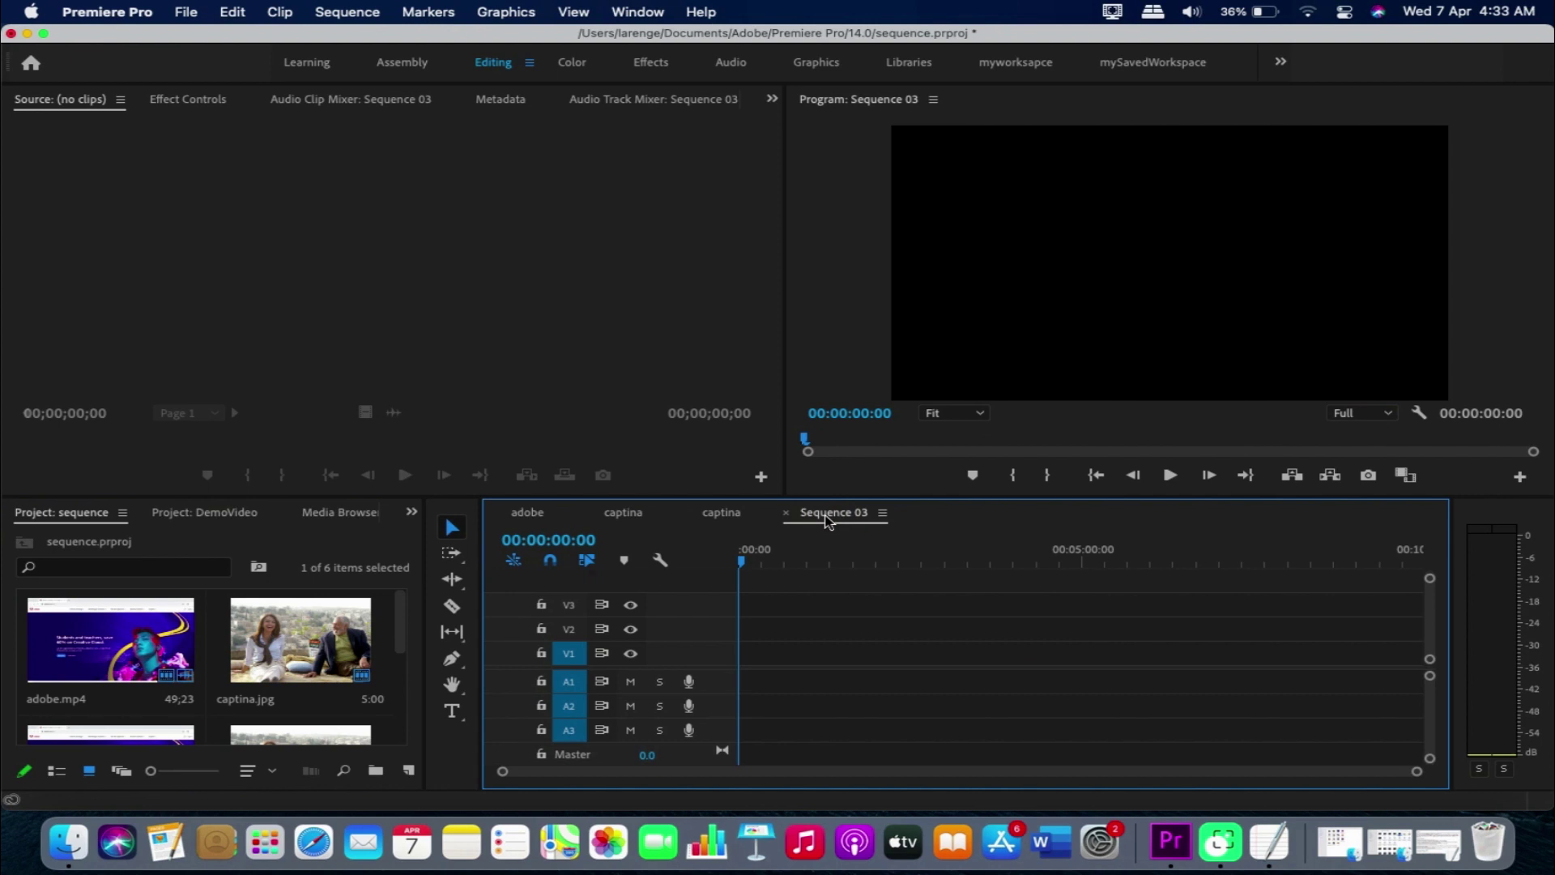
{"action": "left_click", "coordinate": [717, 519]}
{"action": "left_click", "coordinate": [625, 516]}
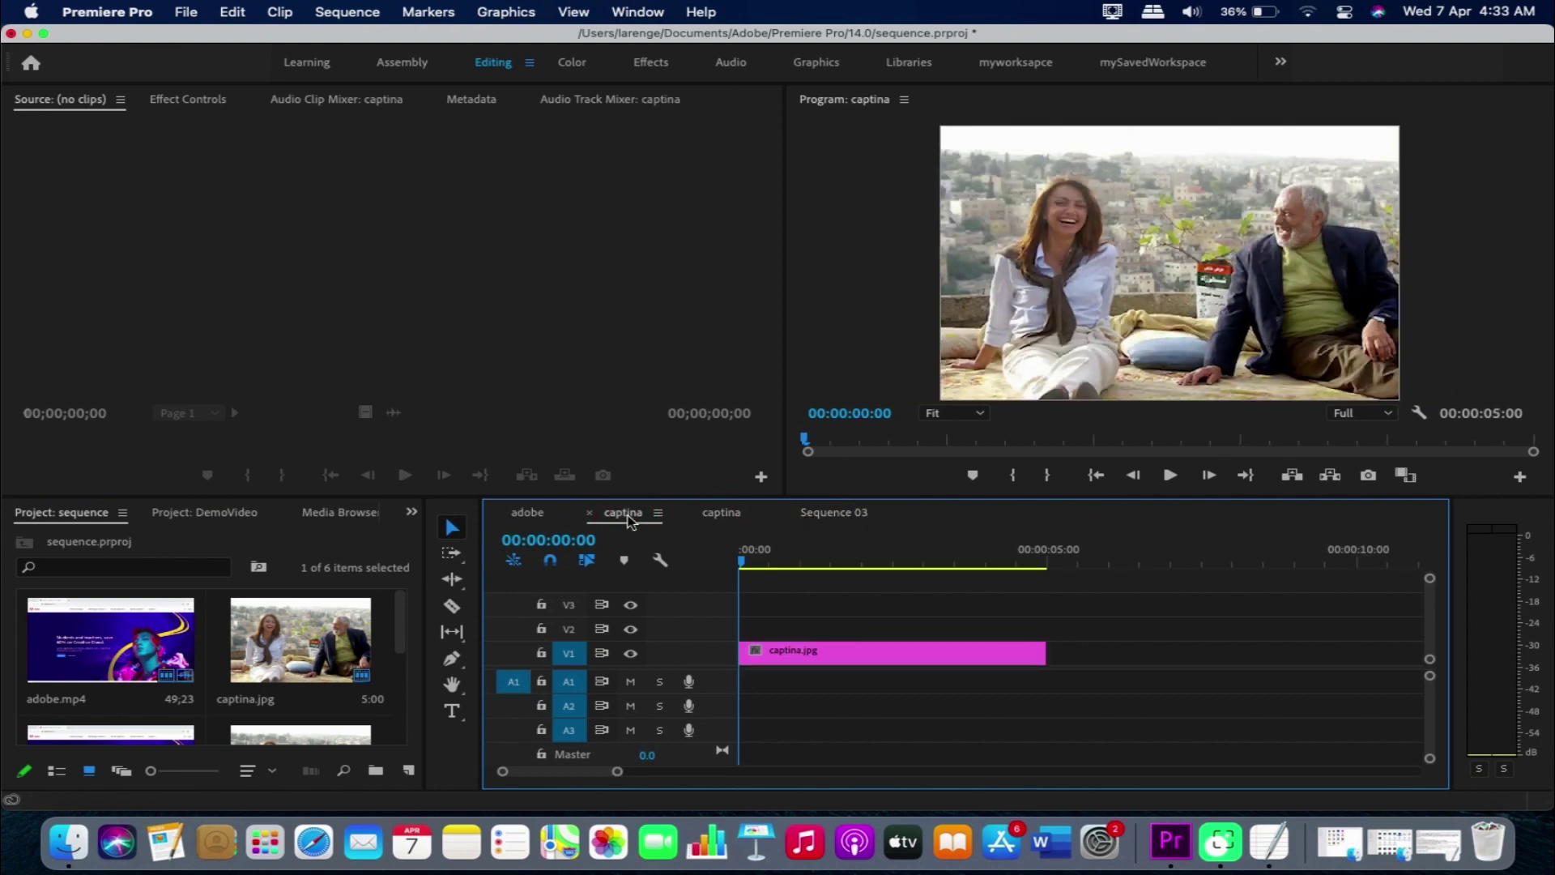
{"action": "left_click", "coordinate": [530, 519]}
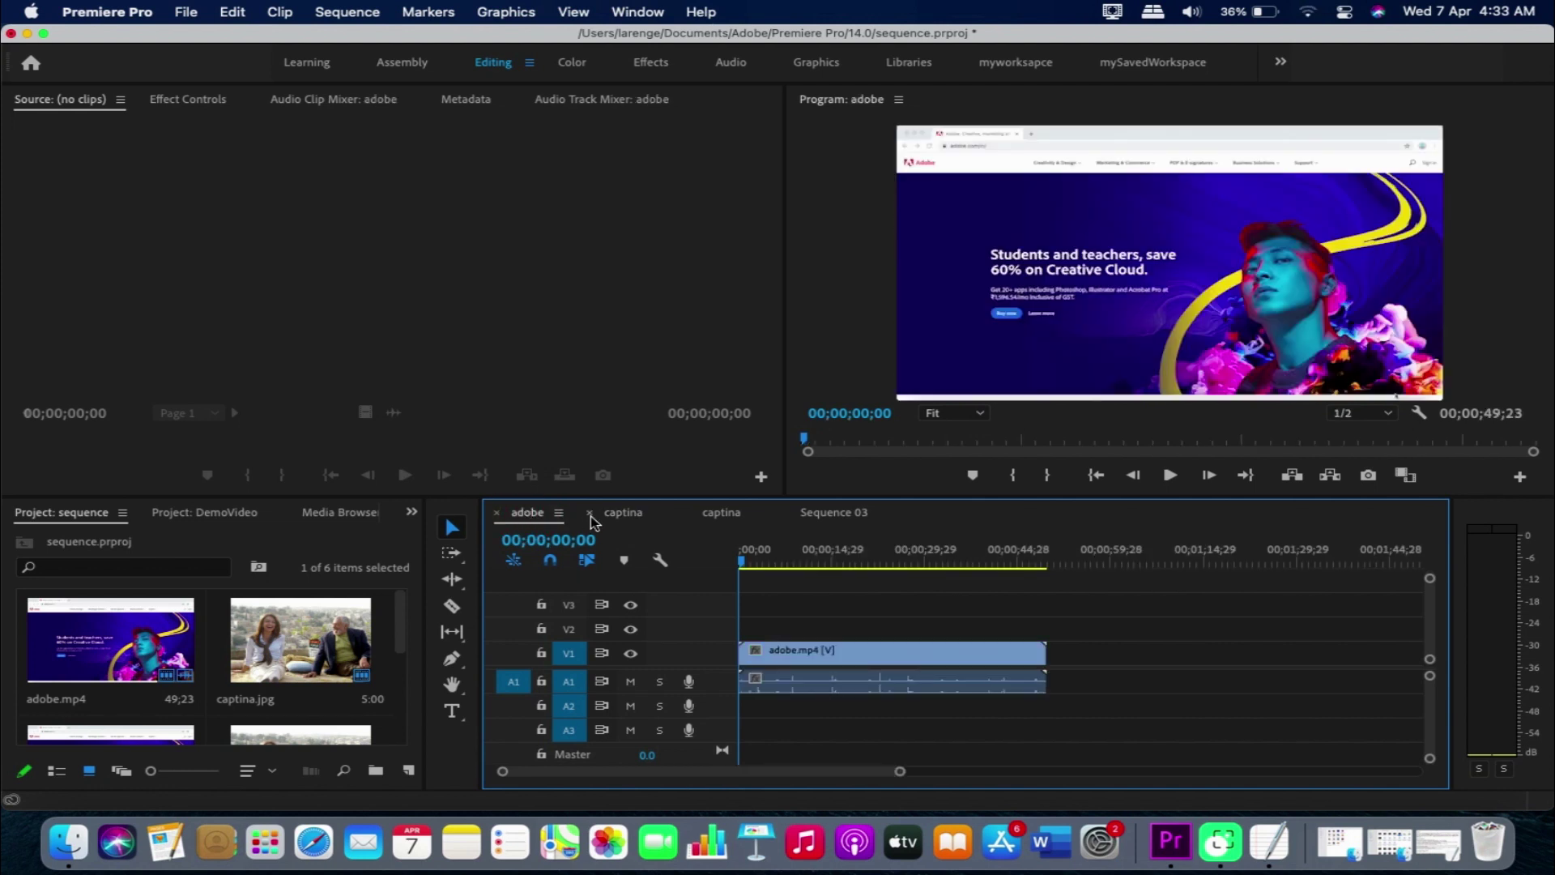
{"action": "left_click", "coordinate": [634, 522]}
{"action": "left_click", "coordinate": [725, 517]}
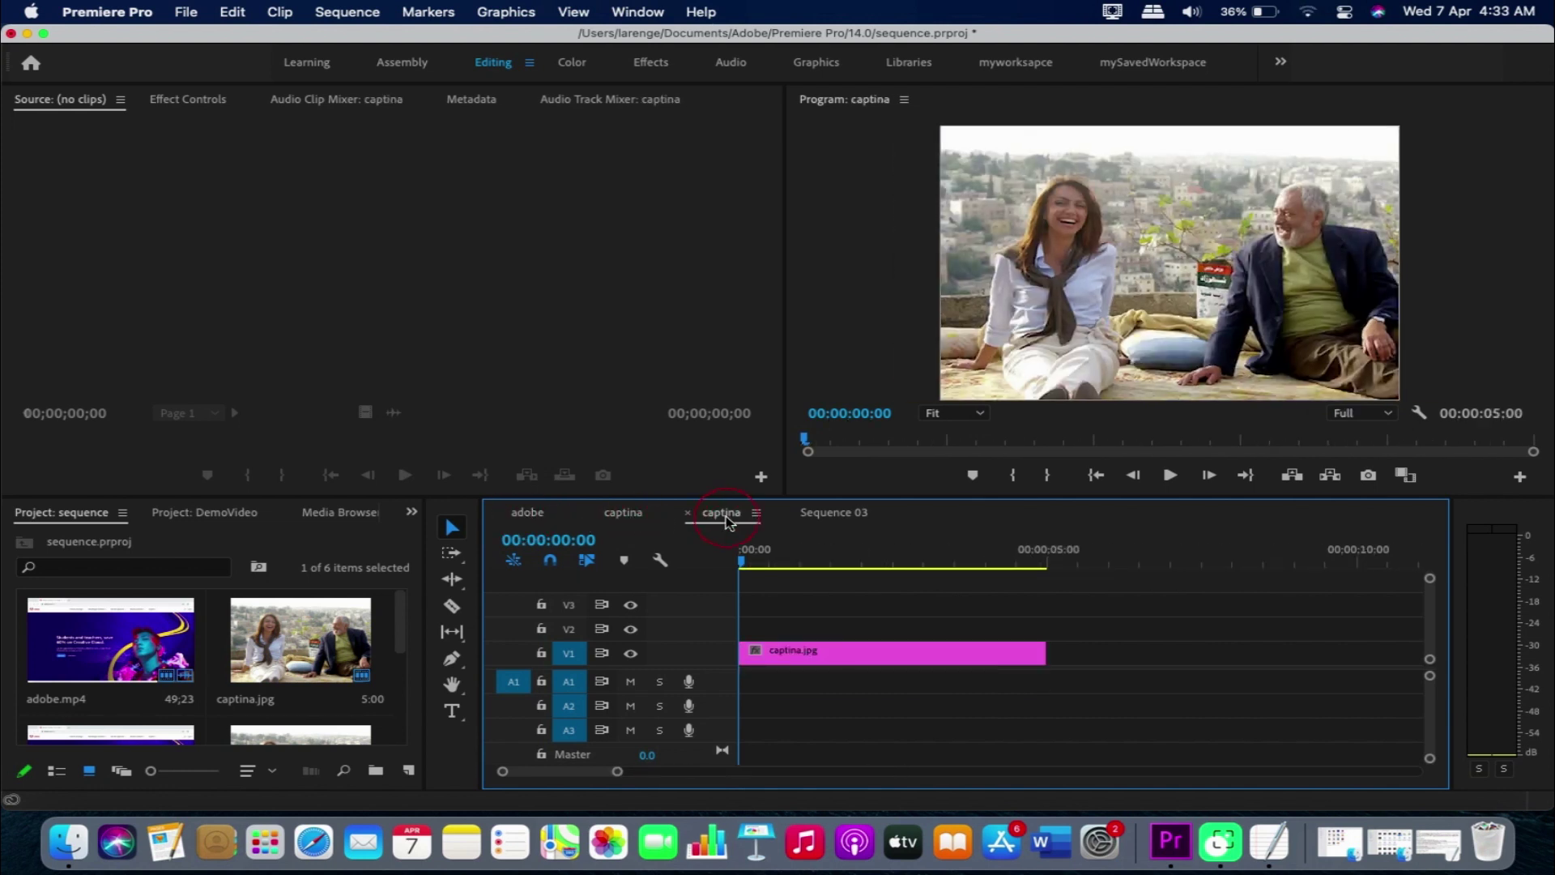
{"action": "left_click", "coordinate": [834, 517]}
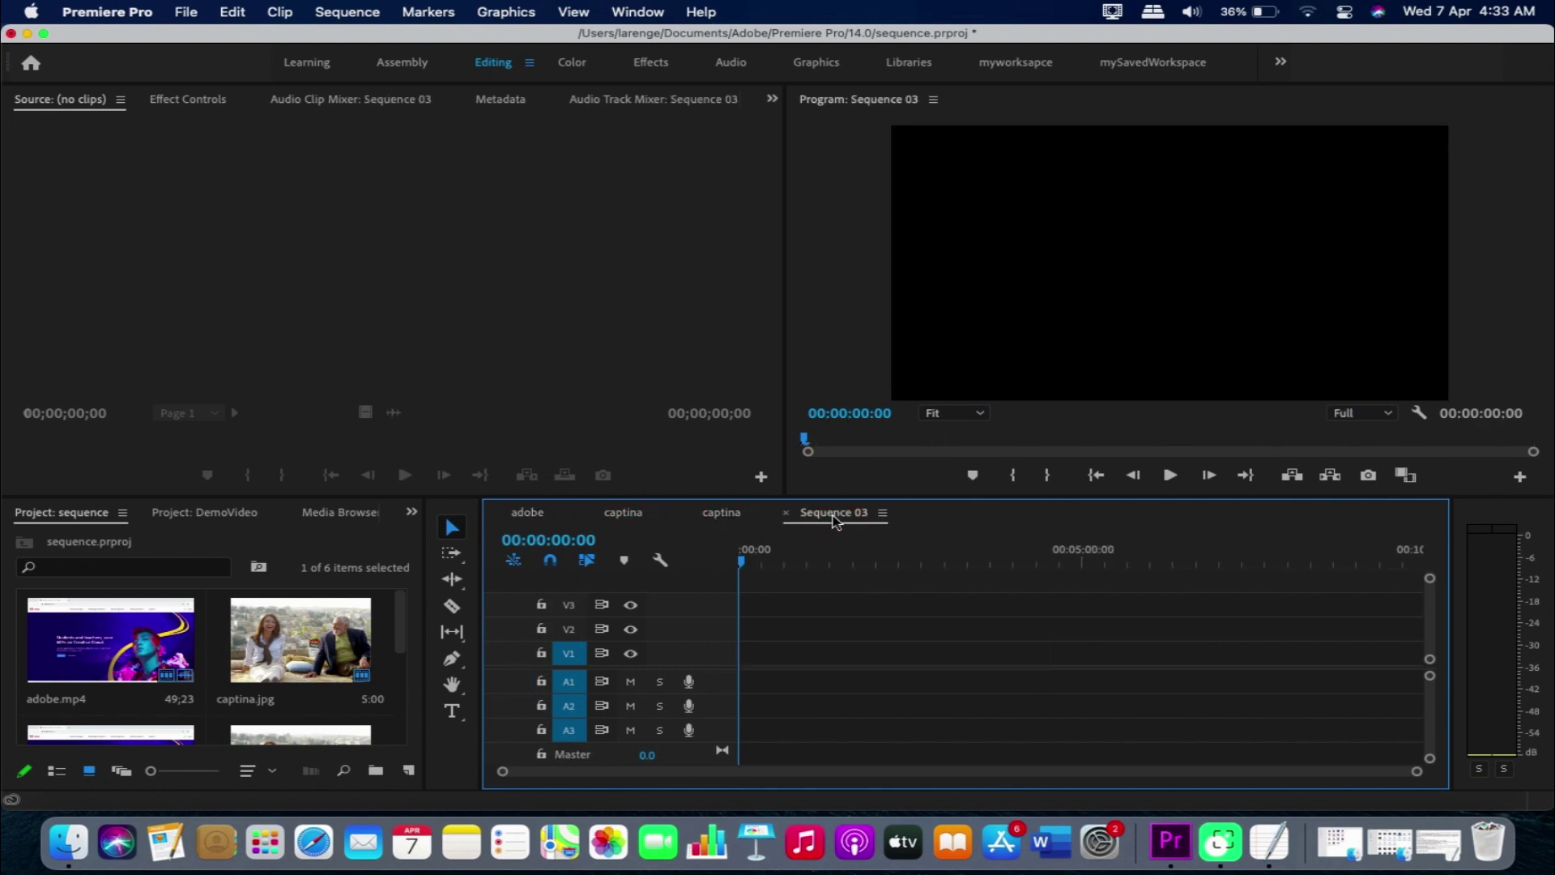
{"action": "left_click", "coordinate": [718, 518]}
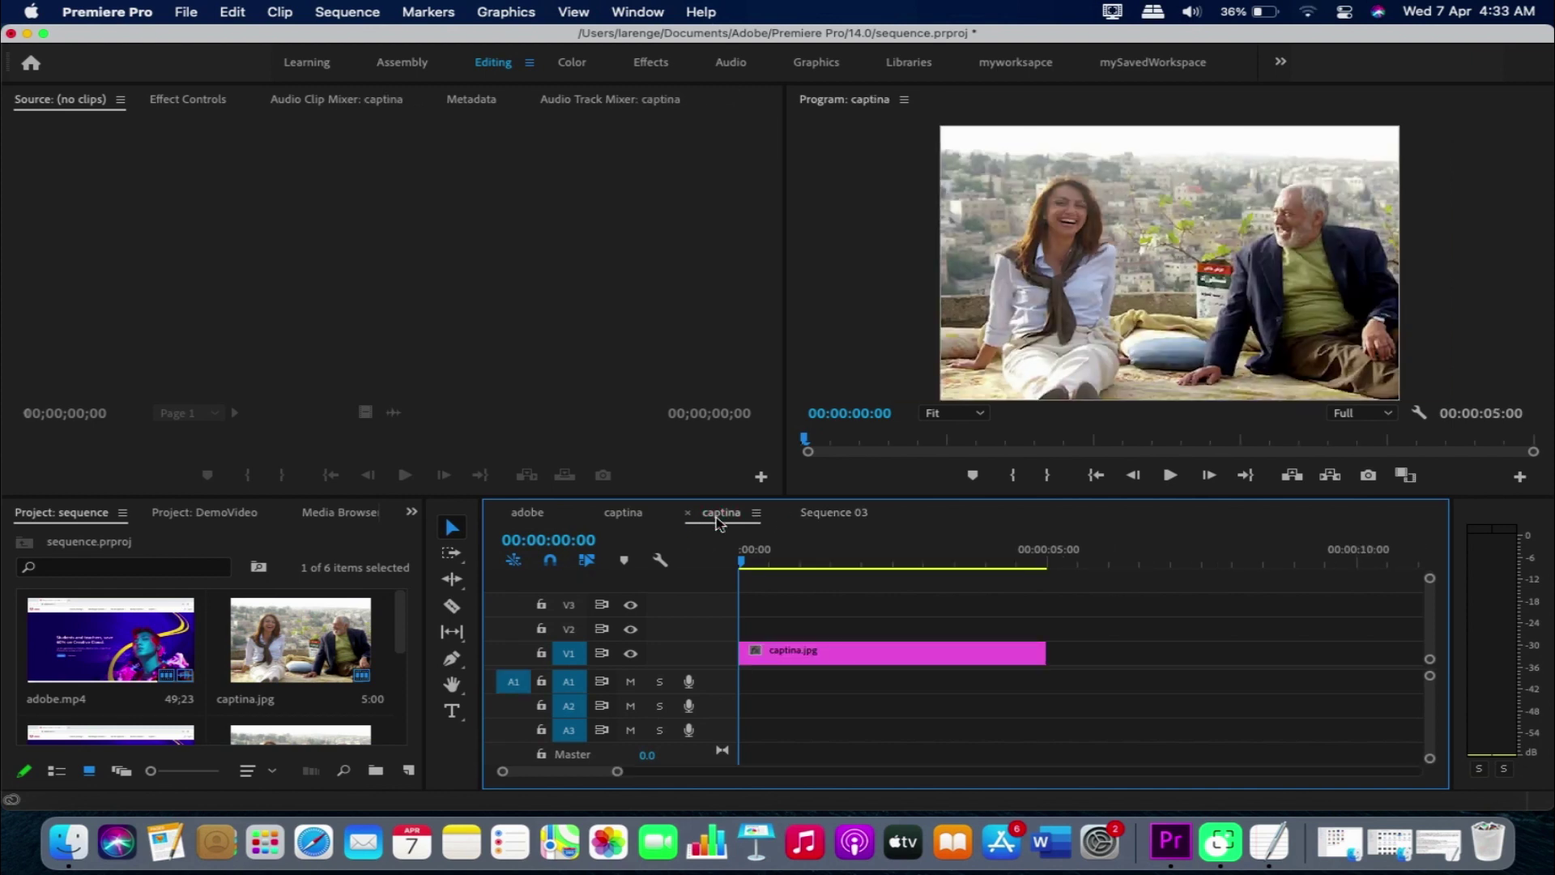
{"action": "left_click", "coordinate": [638, 518]}
{"action": "left_click", "coordinate": [530, 513]}
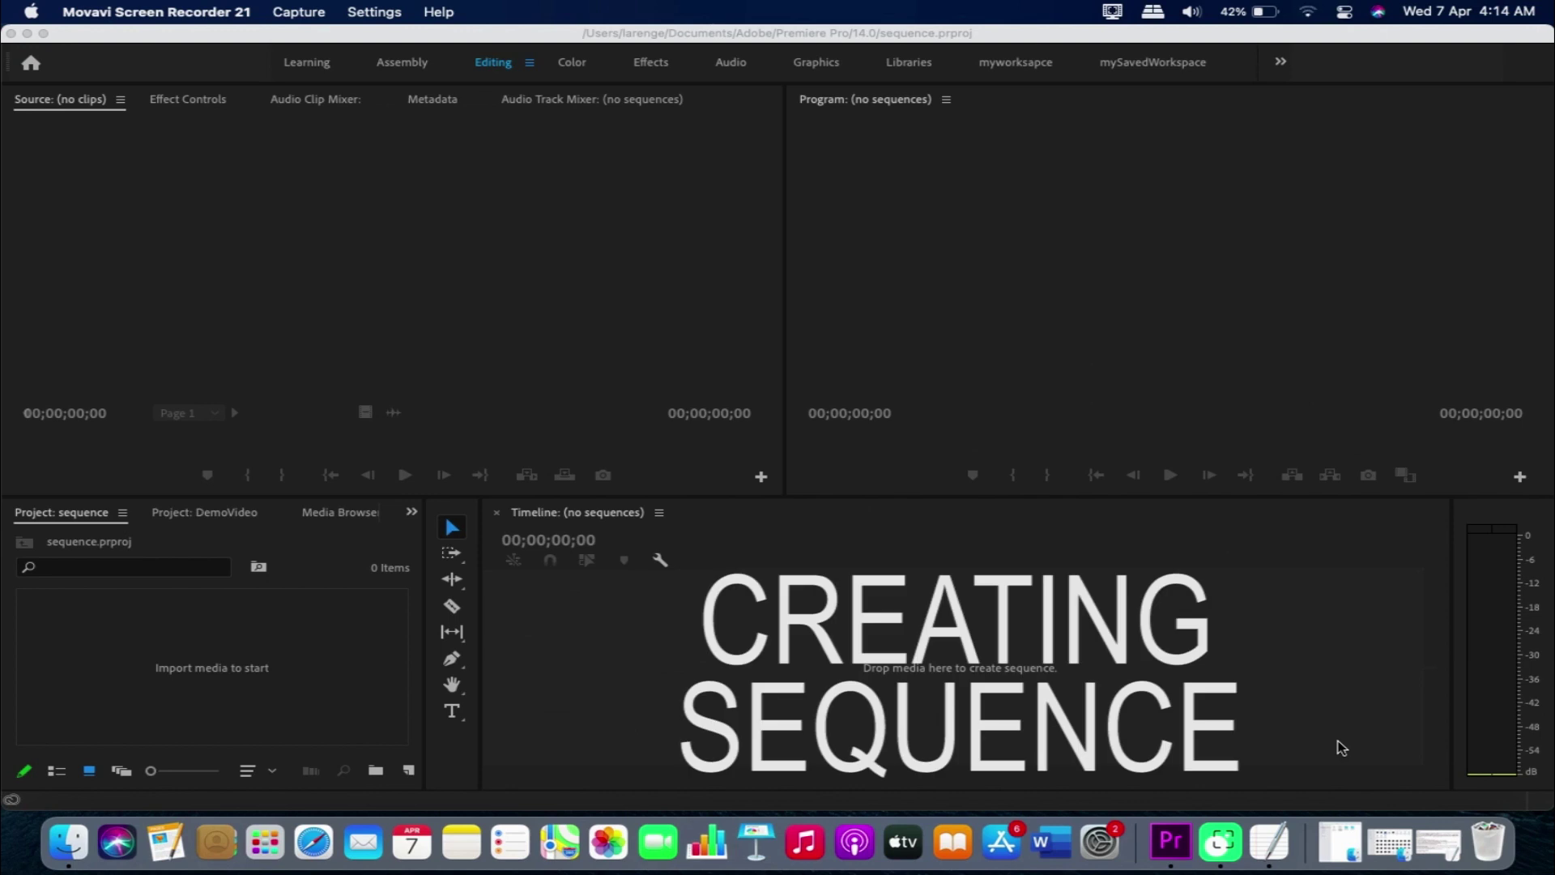
- Try New Item and File > New > Sequence, then drag adobe.mp4 from Finder into the project
{"action": "left_click", "coordinate": [410, 772]}
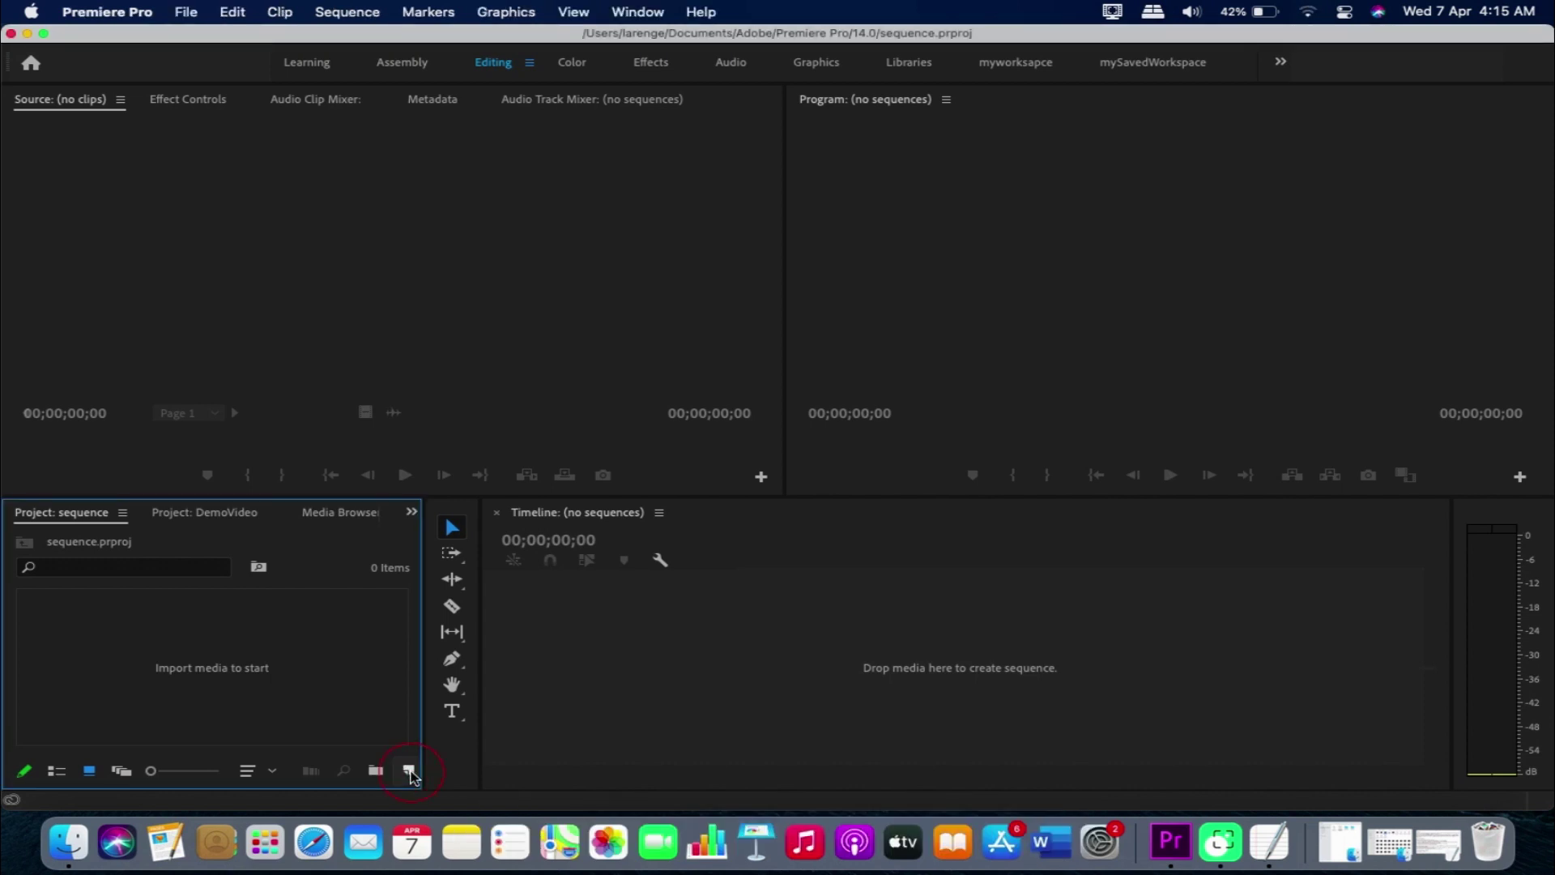
{"action": "left_click", "coordinate": [410, 772]}
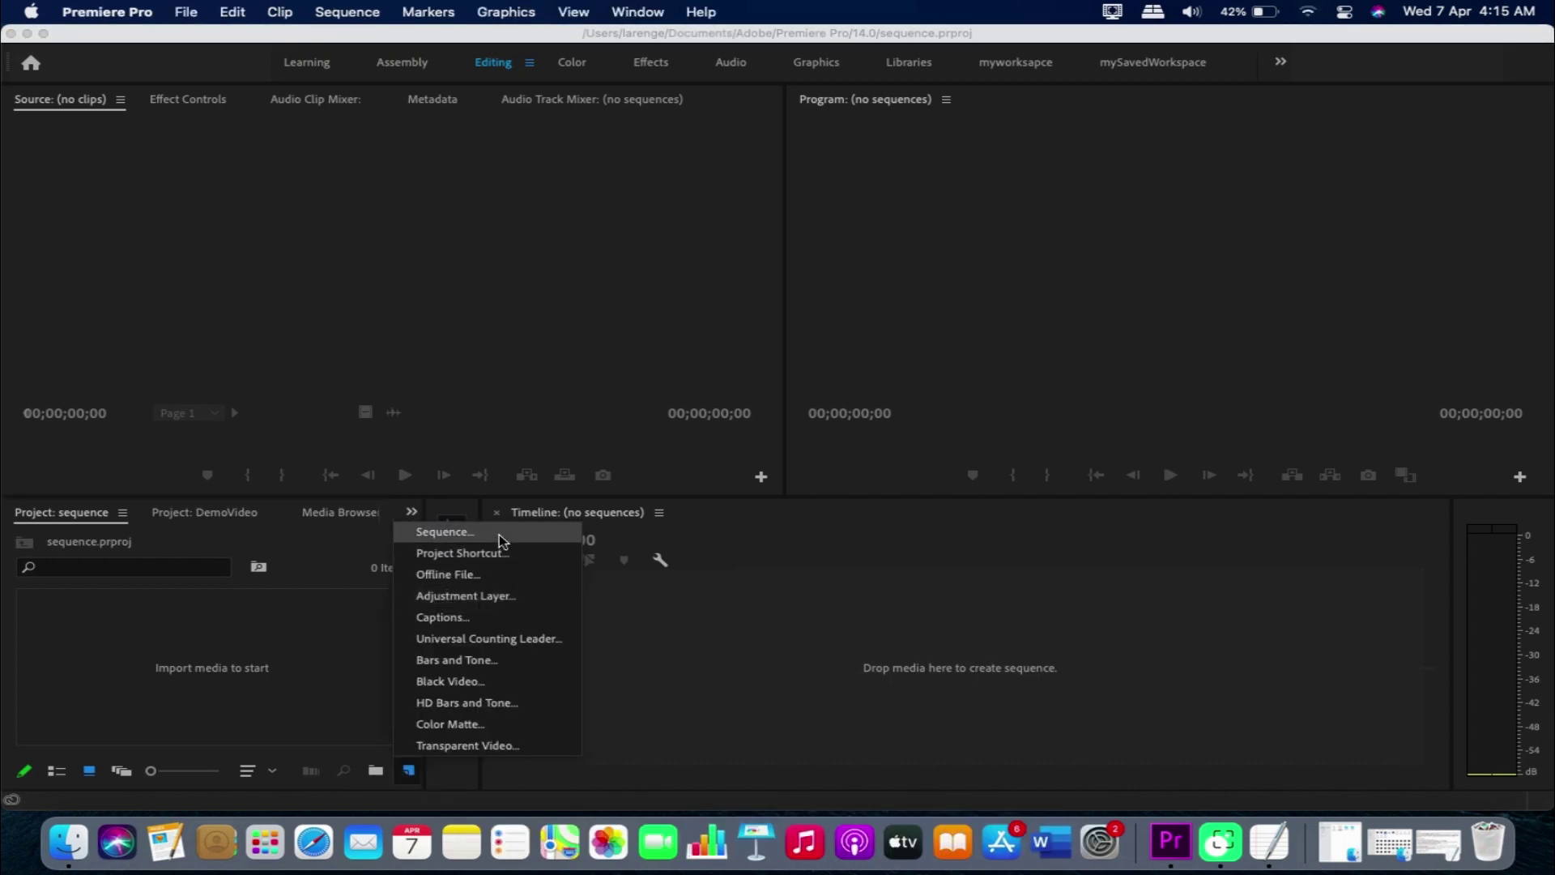
{"action": "left_click", "coordinate": [185, 11]}
{"action": "mouse_move", "coordinate": [226, 42]}
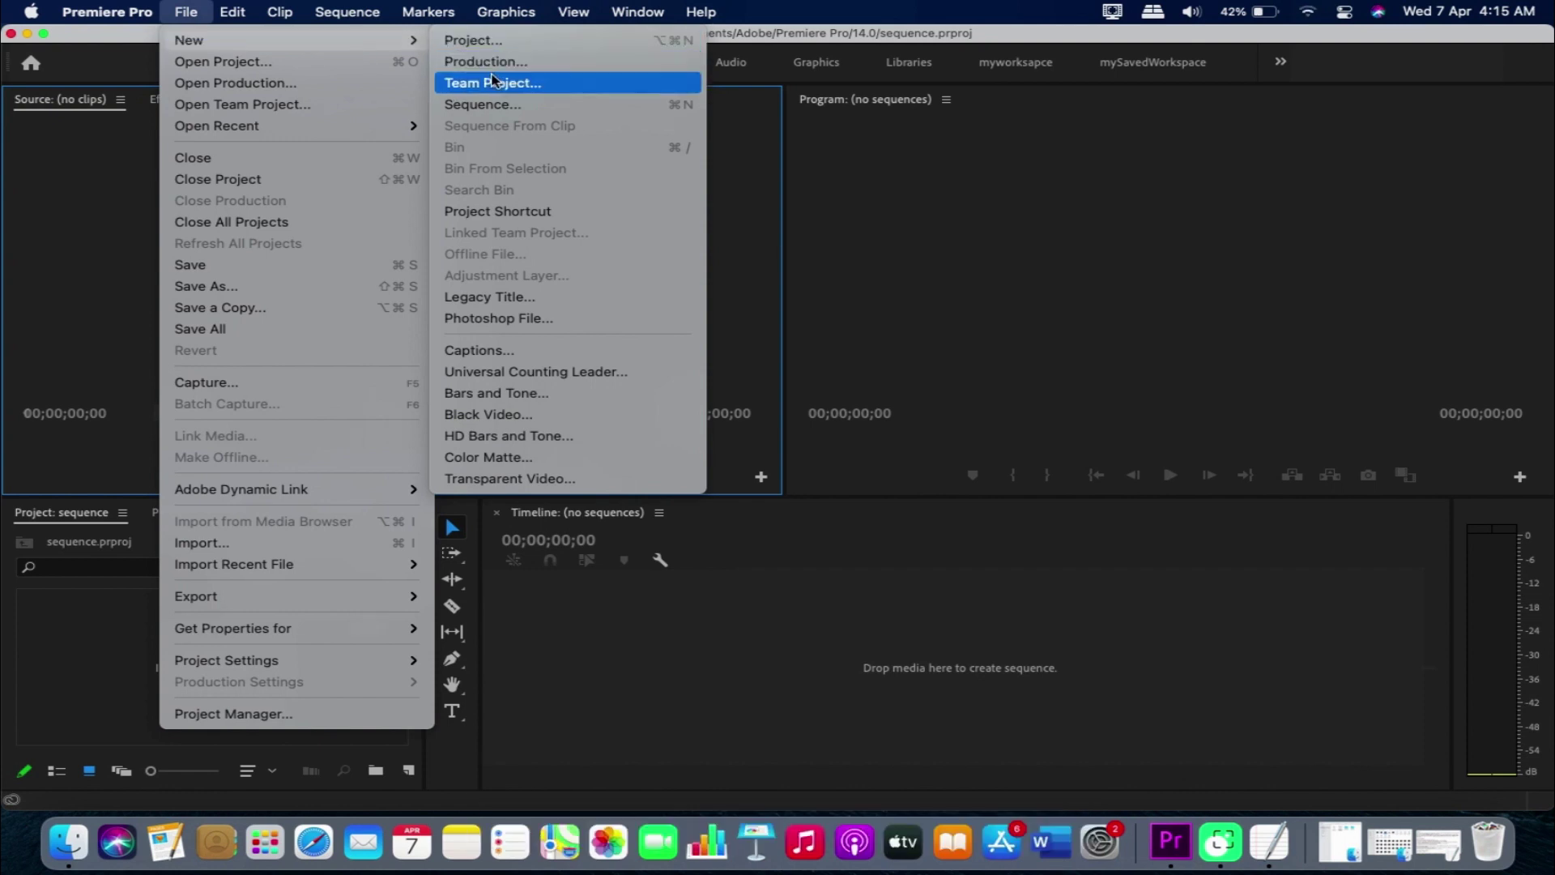
{"action": "left_click", "coordinate": [510, 104]}
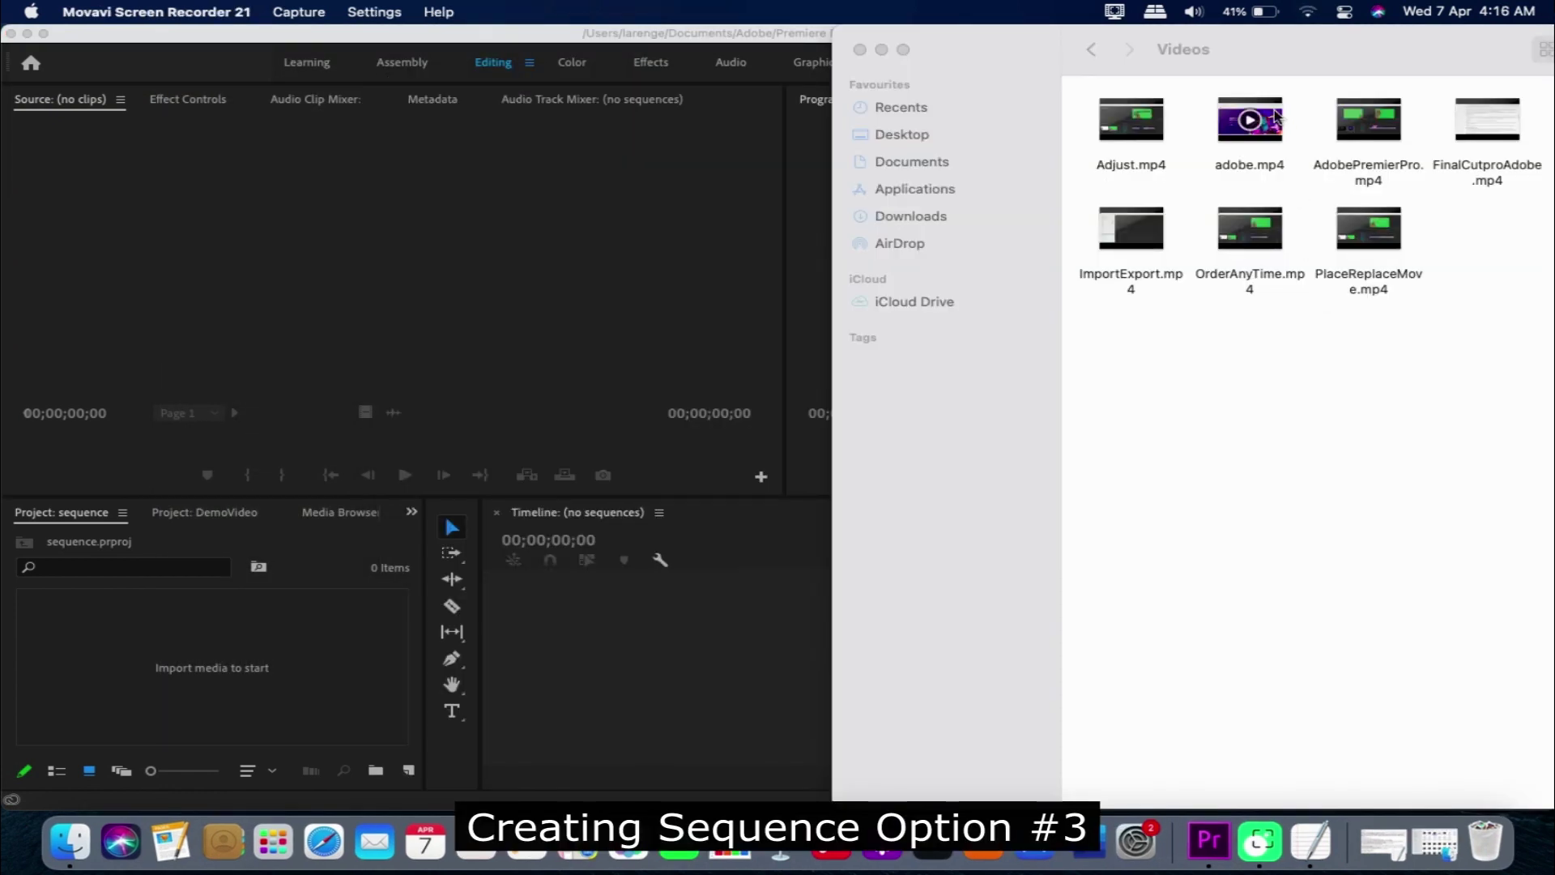
{"action": "mouse_move", "coordinate": [1249, 121]}
{"action": "left_mouse_down"}
{"action": "mouse_move", "coordinate": [645, 543]}
{"action": "mouse_move", "coordinate": [227, 644]}
{"action": "left_mouse_up"}
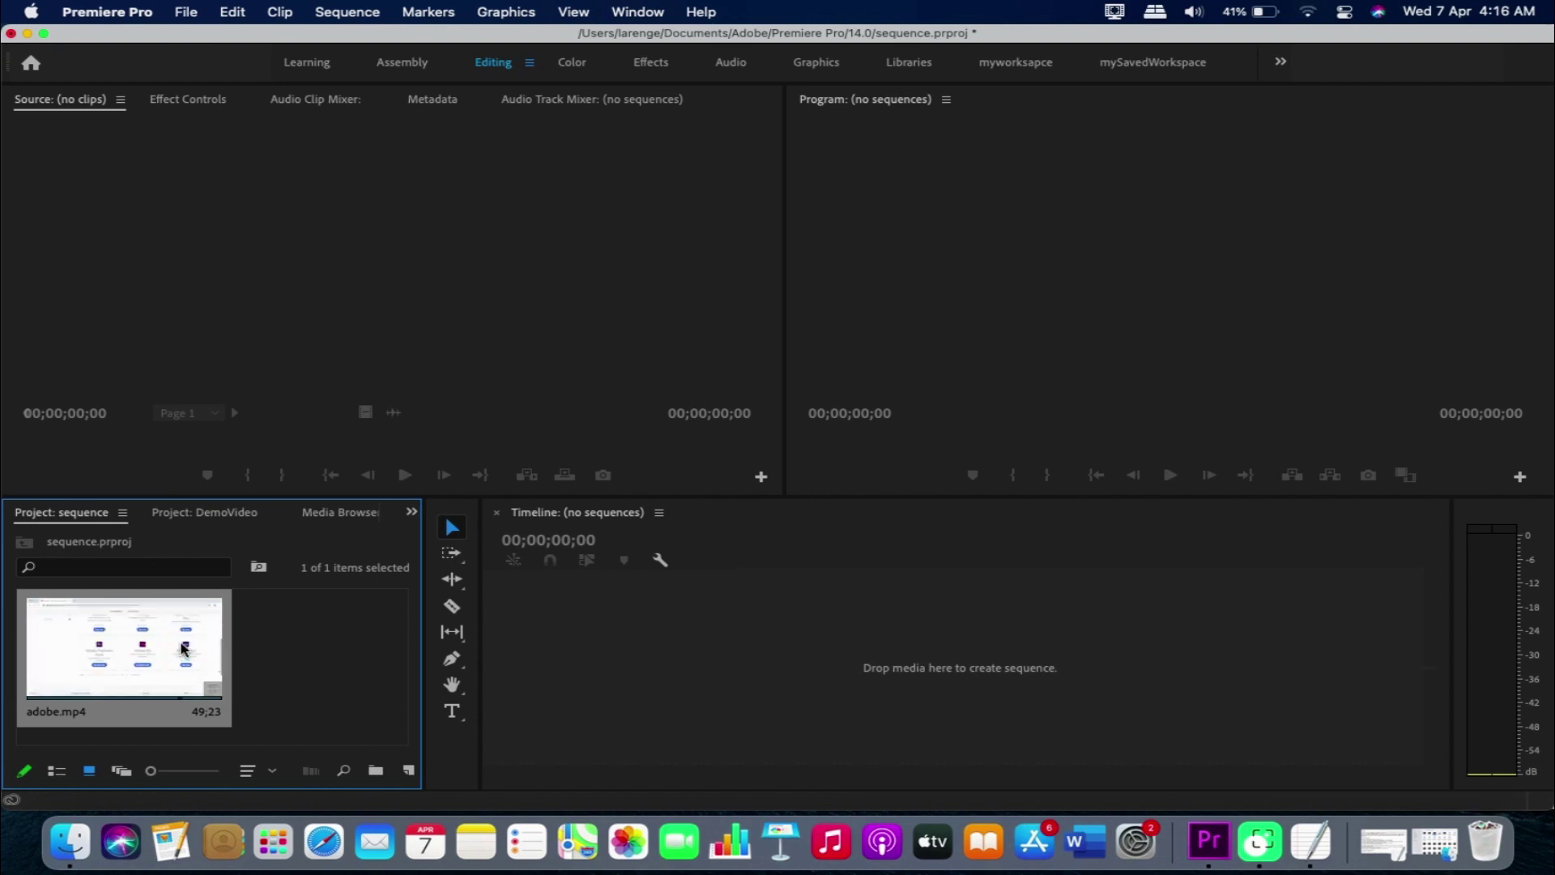
- Build an adobe sequence from adobe.mp4 on the timeline and a captina sequence from captina.jpg via New Item
{"action": "left_click_drag", "start_coordinate": [182, 648], "coordinate": [681, 649]}
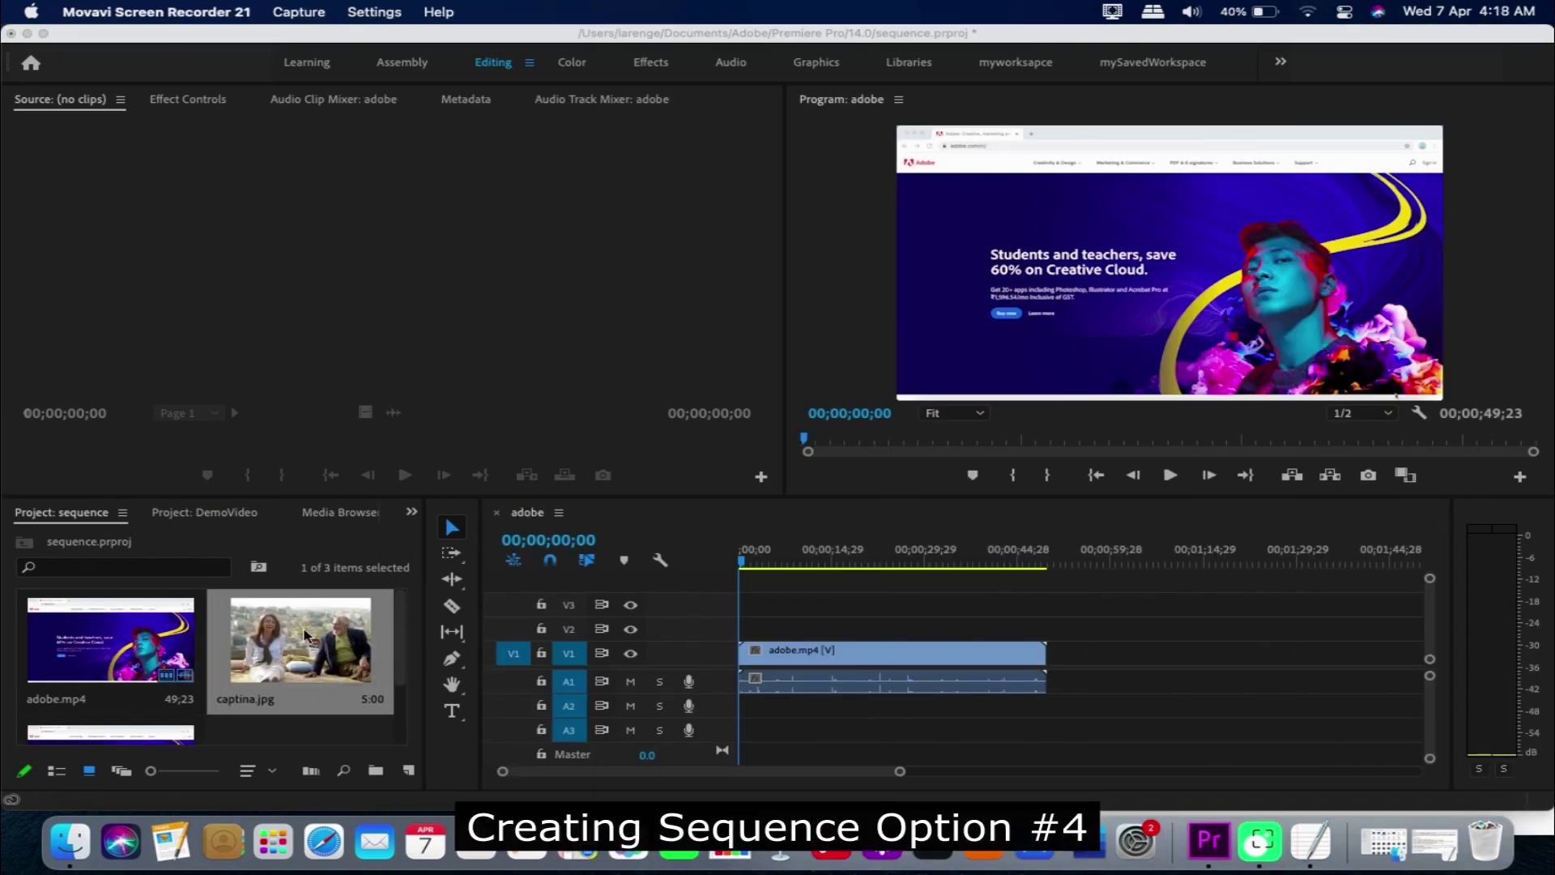
{"action": "left_click", "coordinate": [306, 635]}
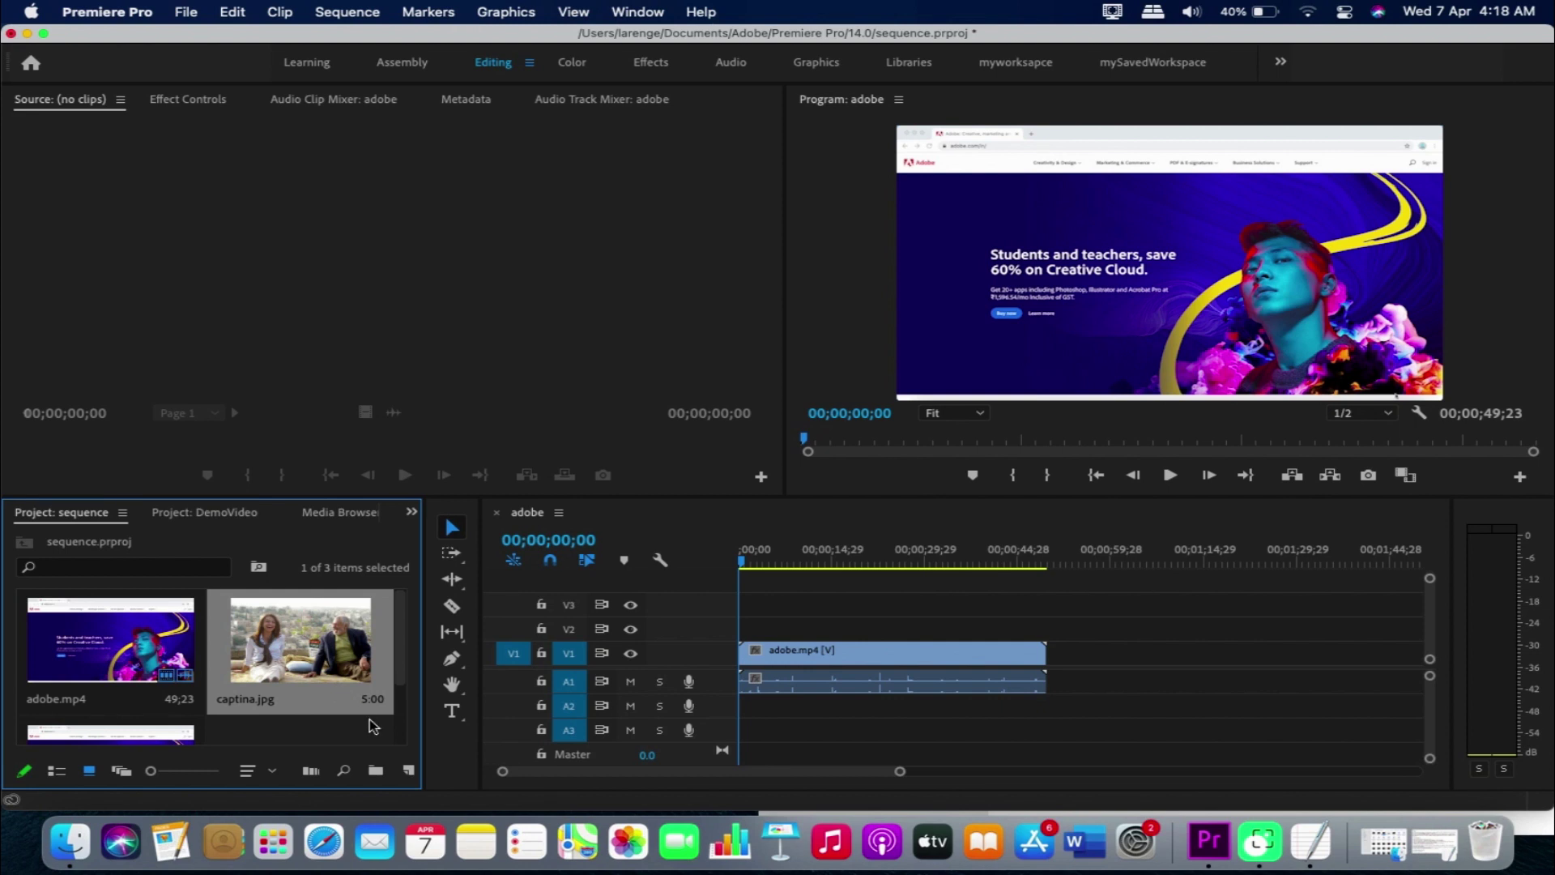
{"action": "left_click_drag", "start_coordinate": [365, 740], "coordinate": [409, 771]}
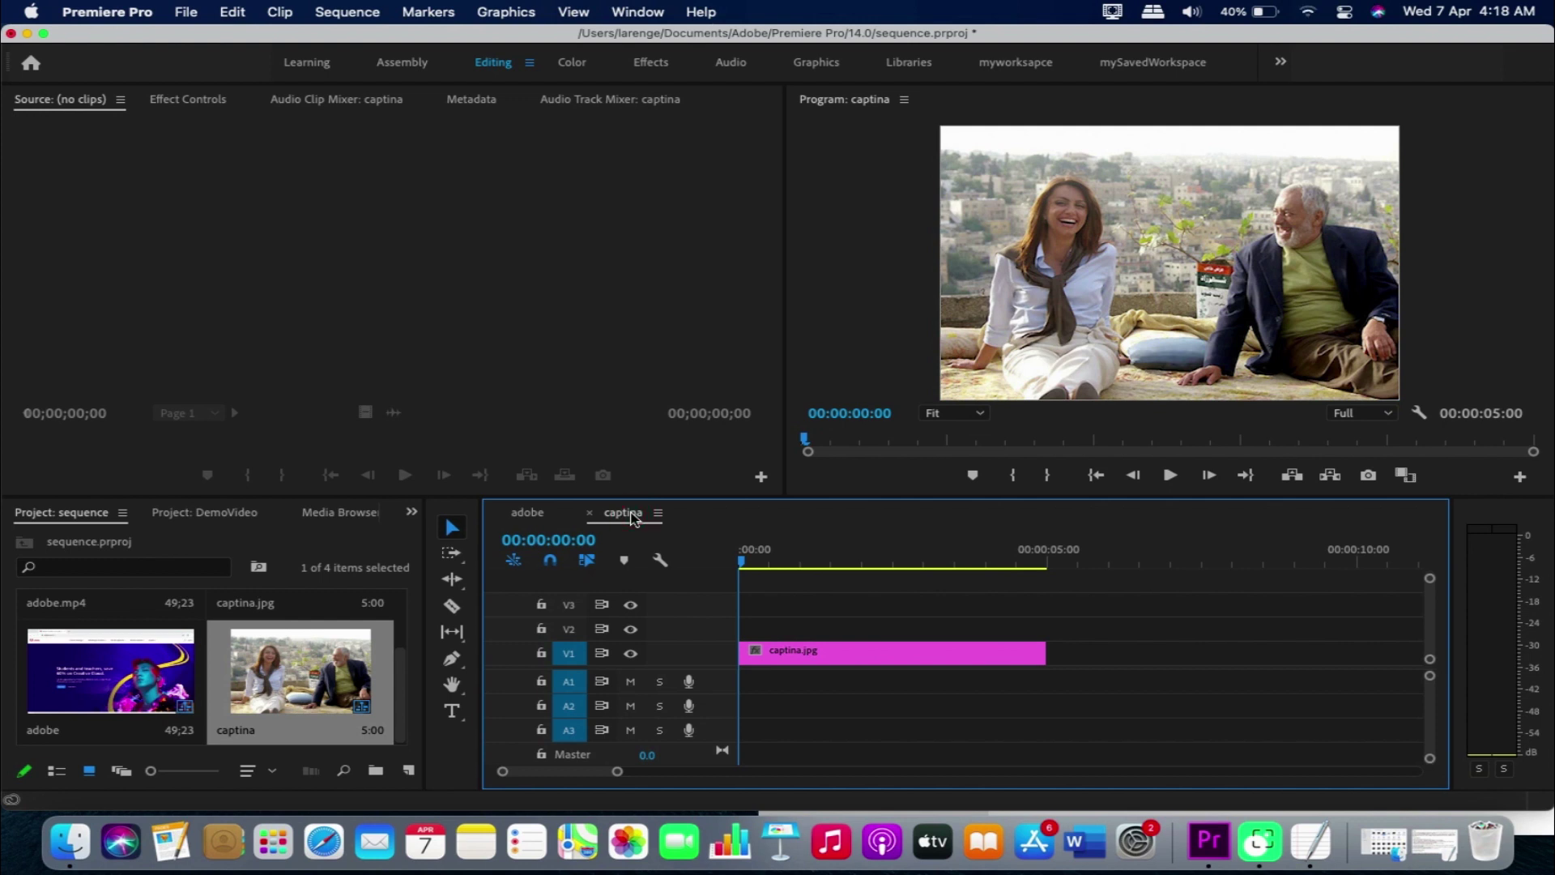
{"action": "scroll", "coordinate": [363, 640], "scroll_direction": "up", "scroll_amount": 2}
{"action": "left_click", "coordinate": [364, 640]}
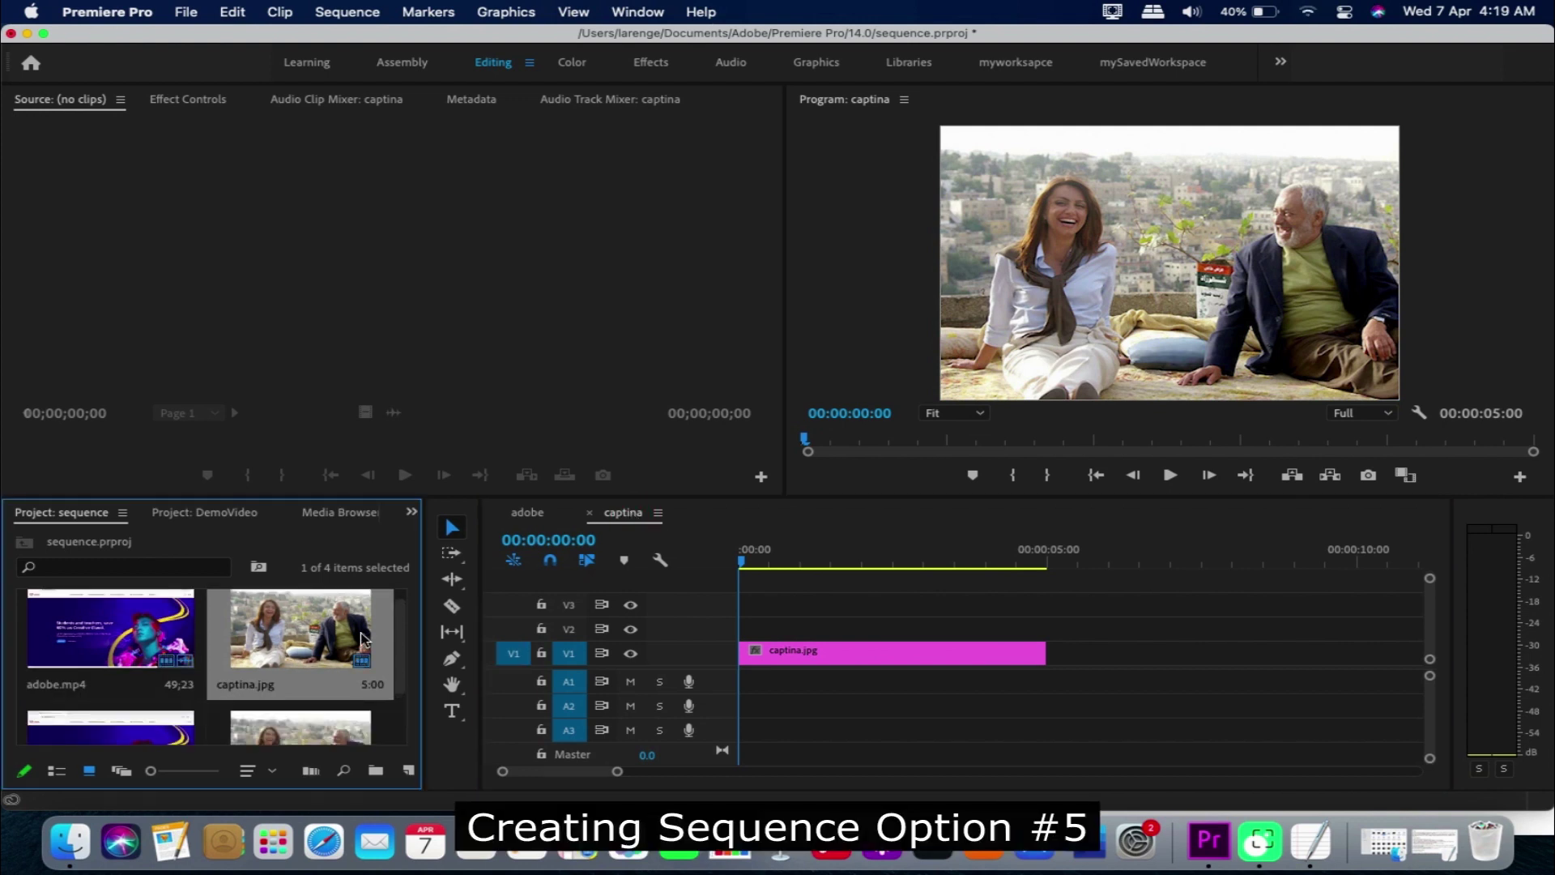
- Make a second captina sequence from captina.jpg with New Sequence From Clip, then press Cmd+N for a new sequence
{"action": "right_click", "coordinate": [366, 646]}
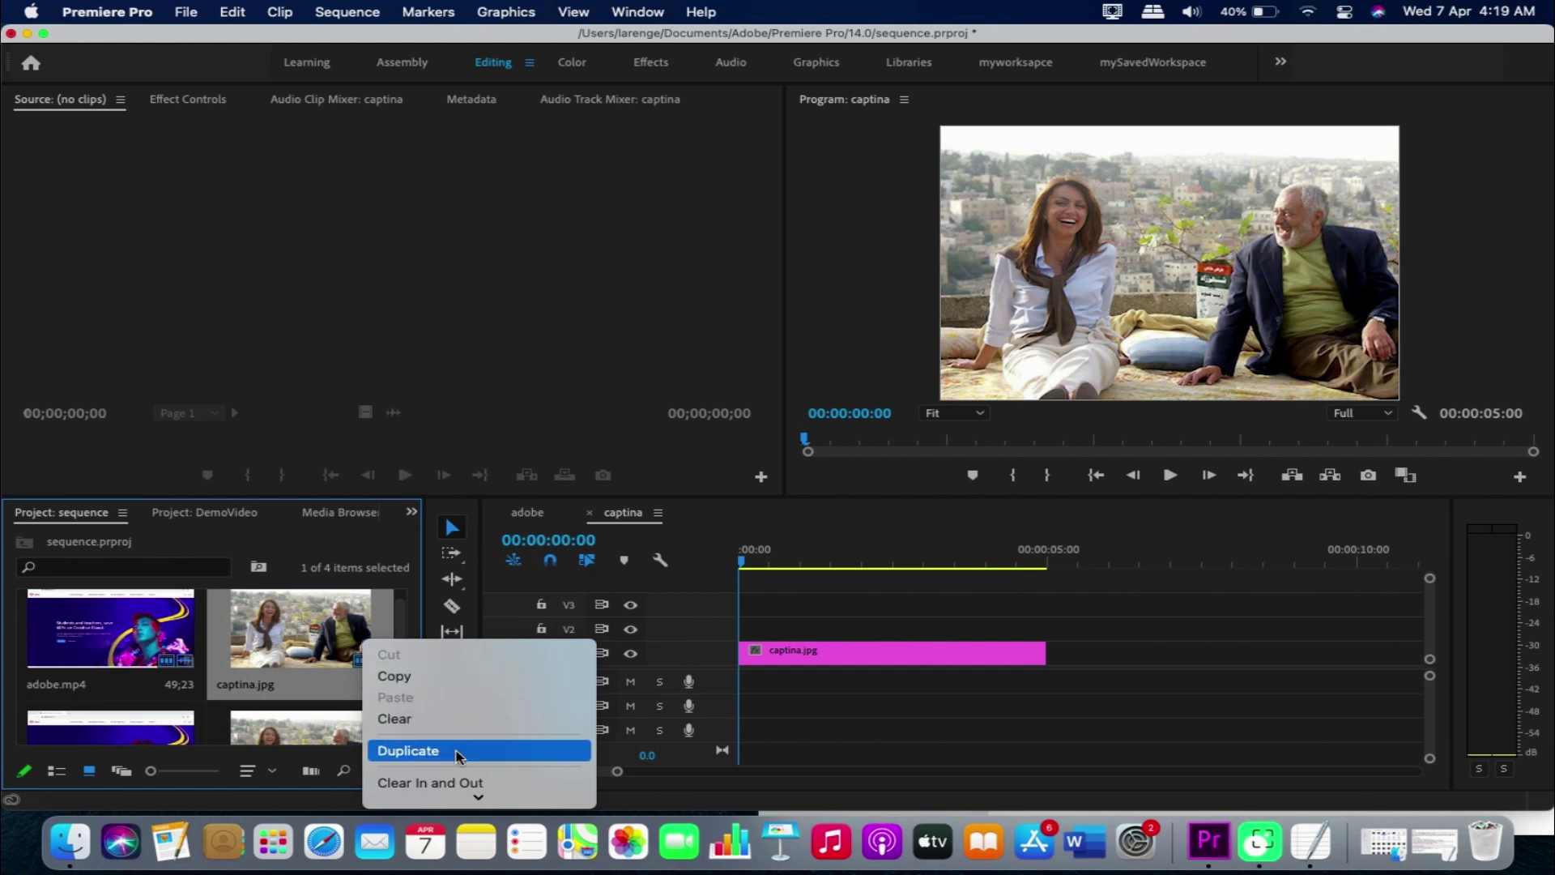
{"action": "mouse_move", "coordinate": [478, 796]}
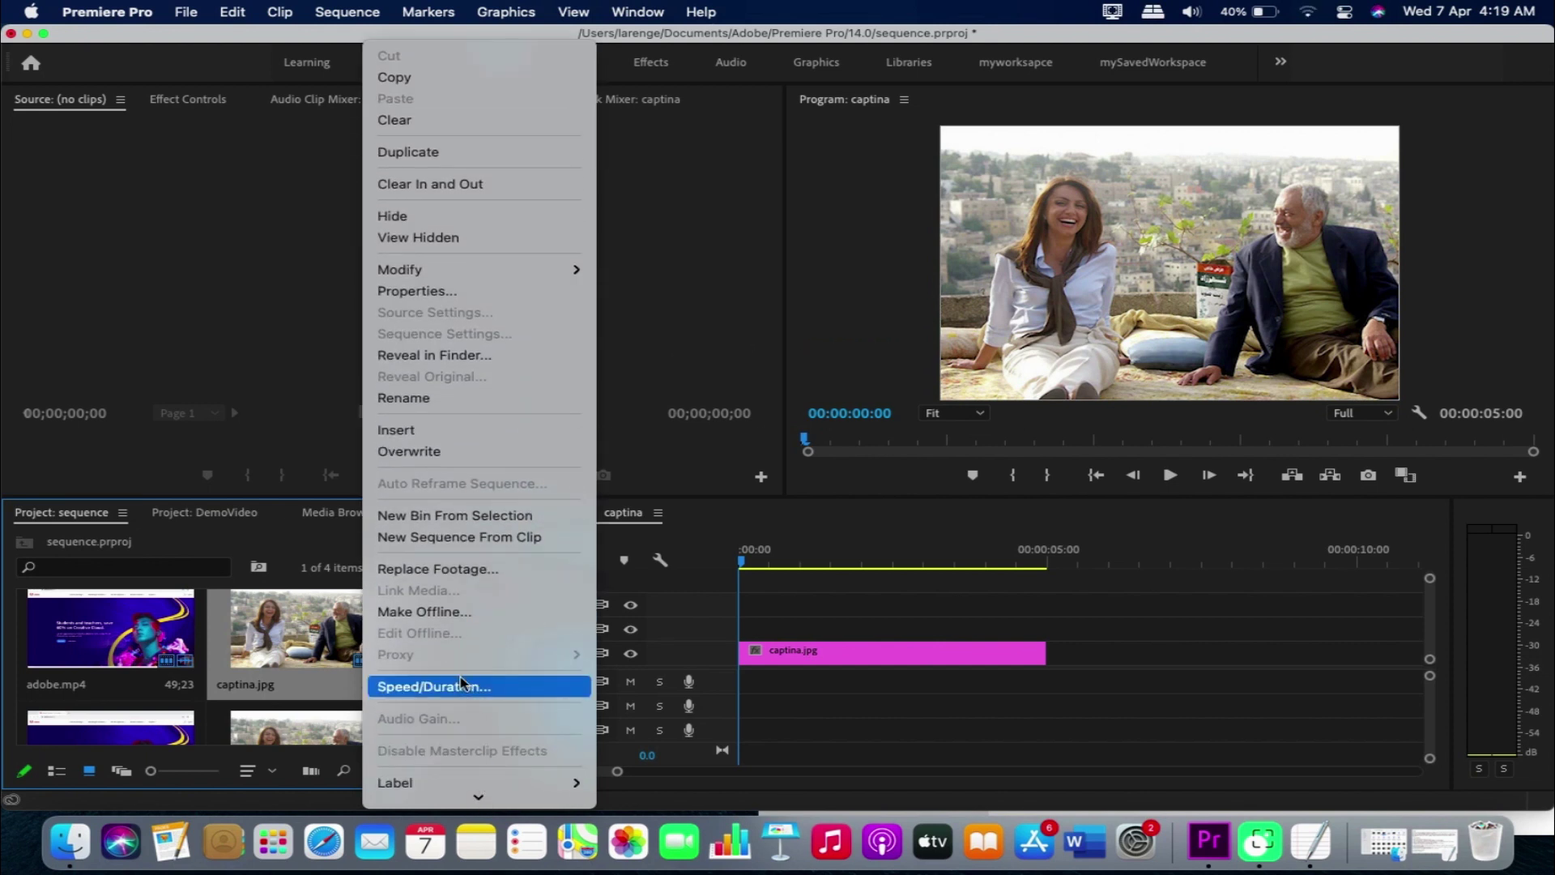
{"action": "left_click", "coordinate": [488, 539]}
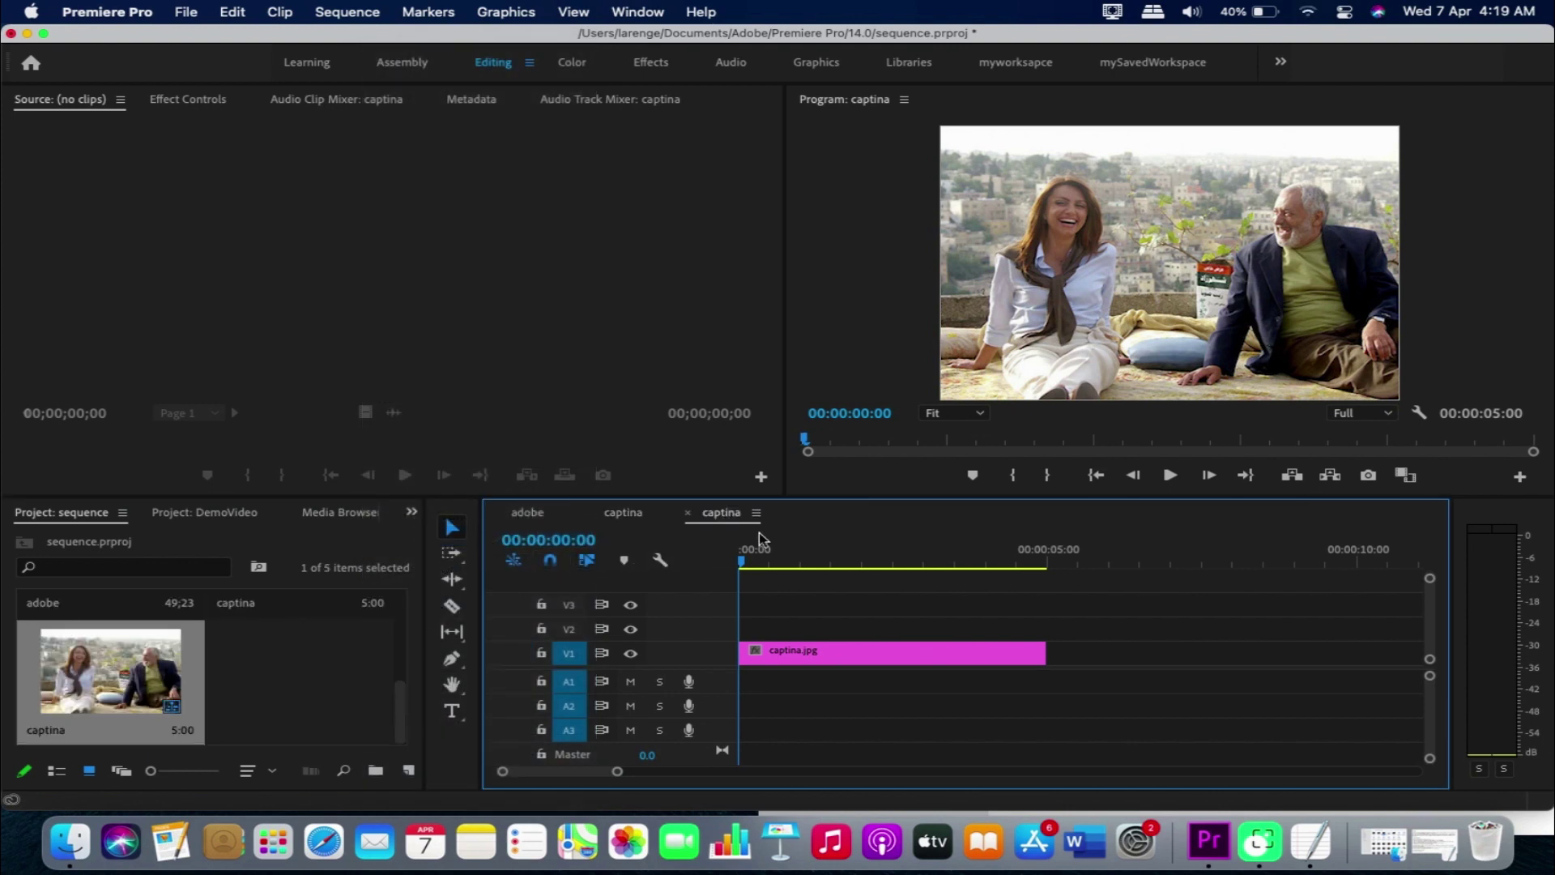
{"action": "left_click", "coordinate": [619, 399]}
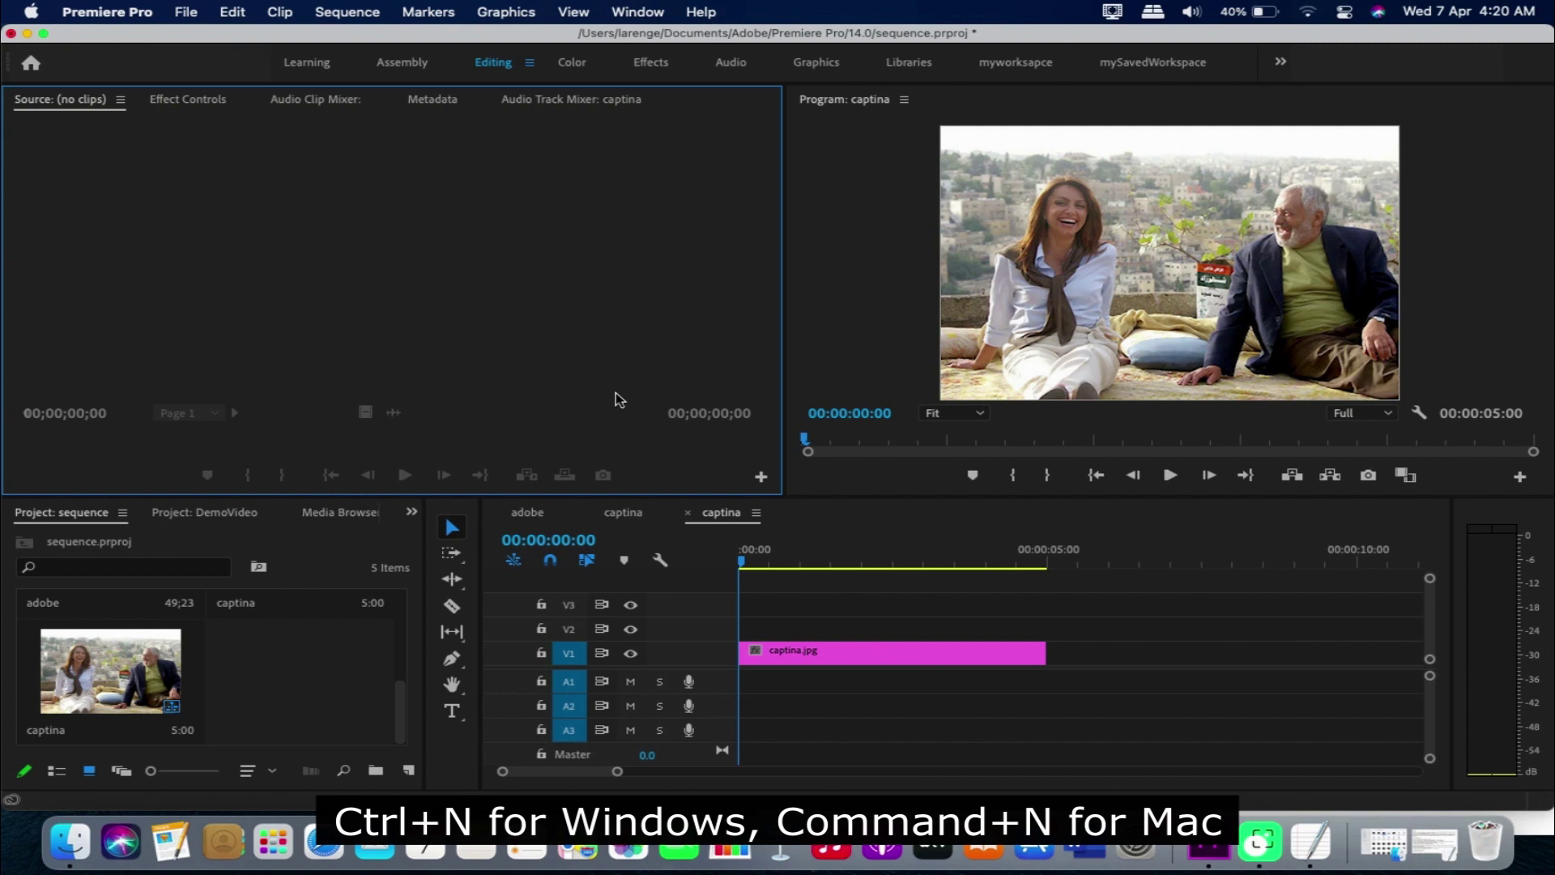
{"action": "key", "text": "super+n"}
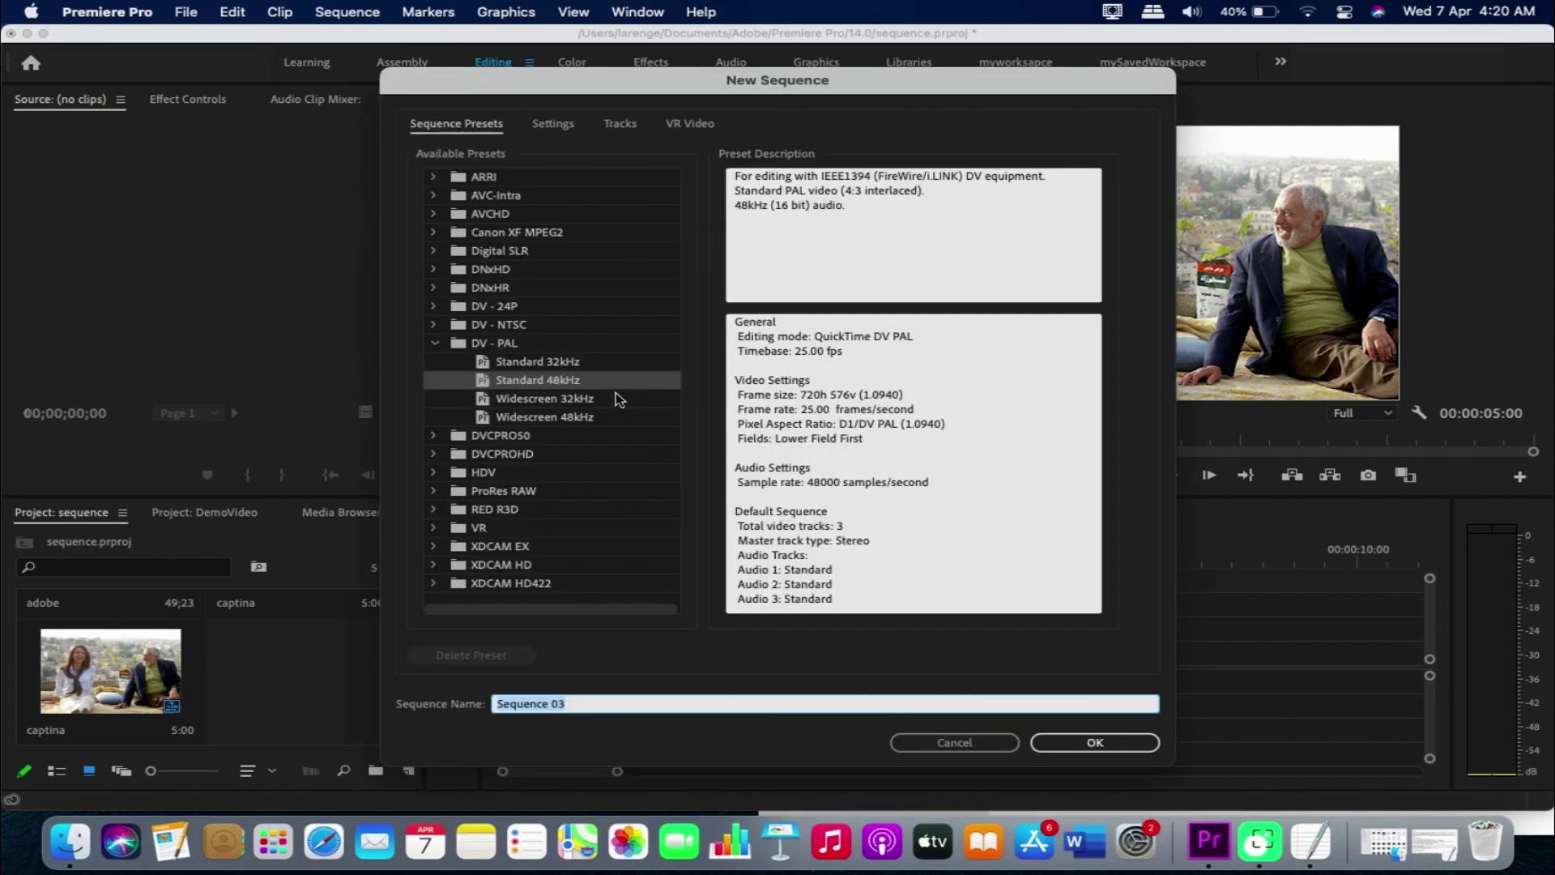
- Browse the preset groups, pick DV - PAL Widescreen 32kHz, and view its Settings tab
{"action": "left_click", "coordinate": [498, 178]}
{"action": "left_click", "coordinate": [497, 198]}
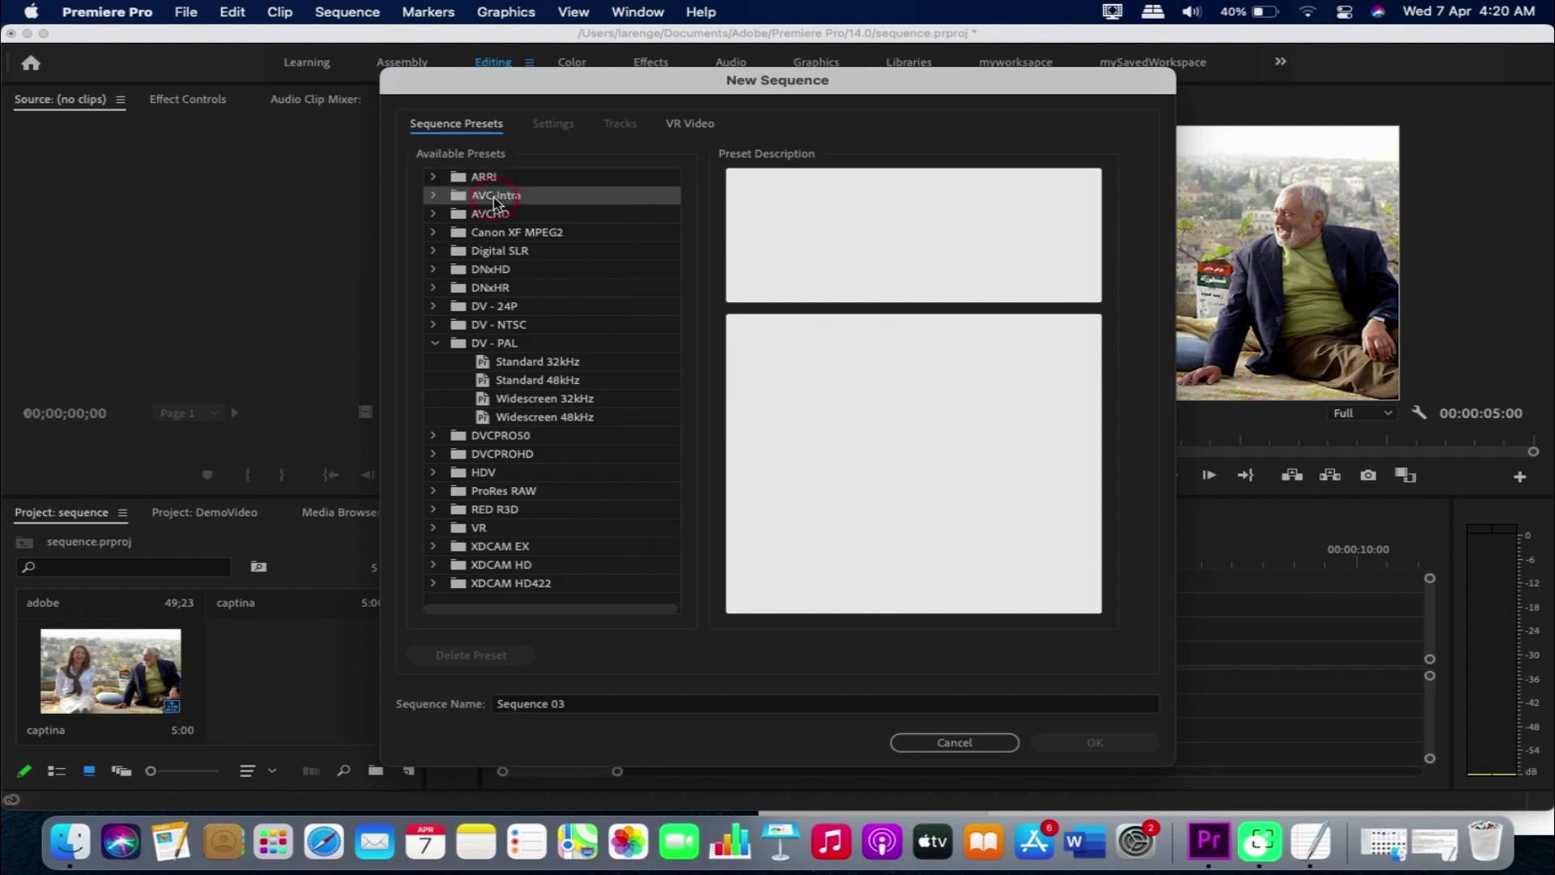
{"action": "left_click", "coordinate": [500, 217]}
{"action": "left_click", "coordinate": [503, 253]}
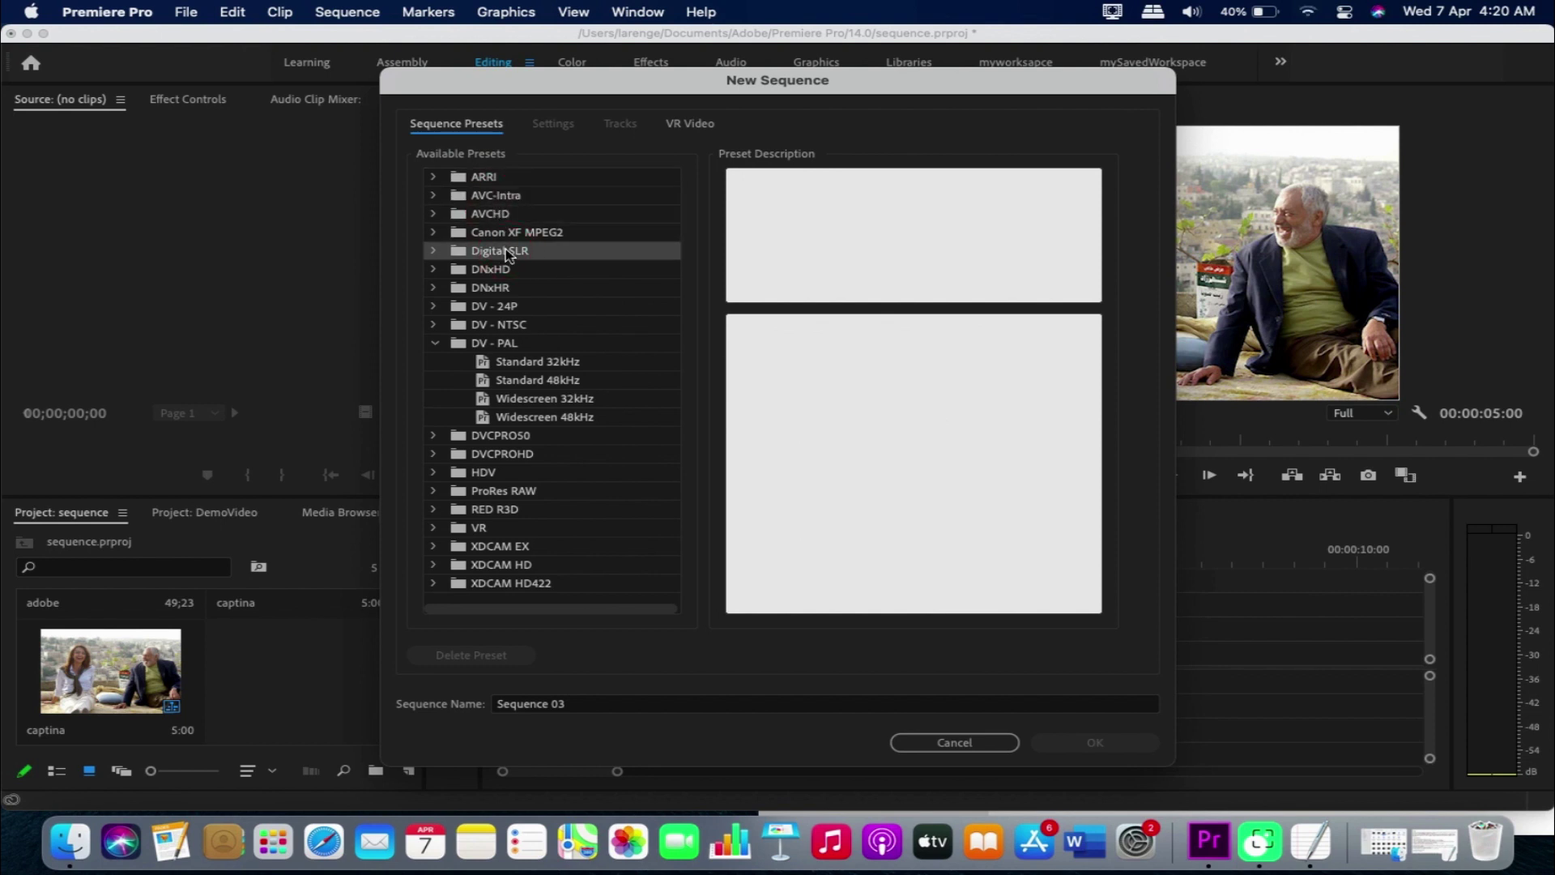
{"action": "left_click", "coordinate": [503, 287]}
{"action": "left_click", "coordinate": [503, 326]}
{"action": "left_click", "coordinate": [515, 366]}
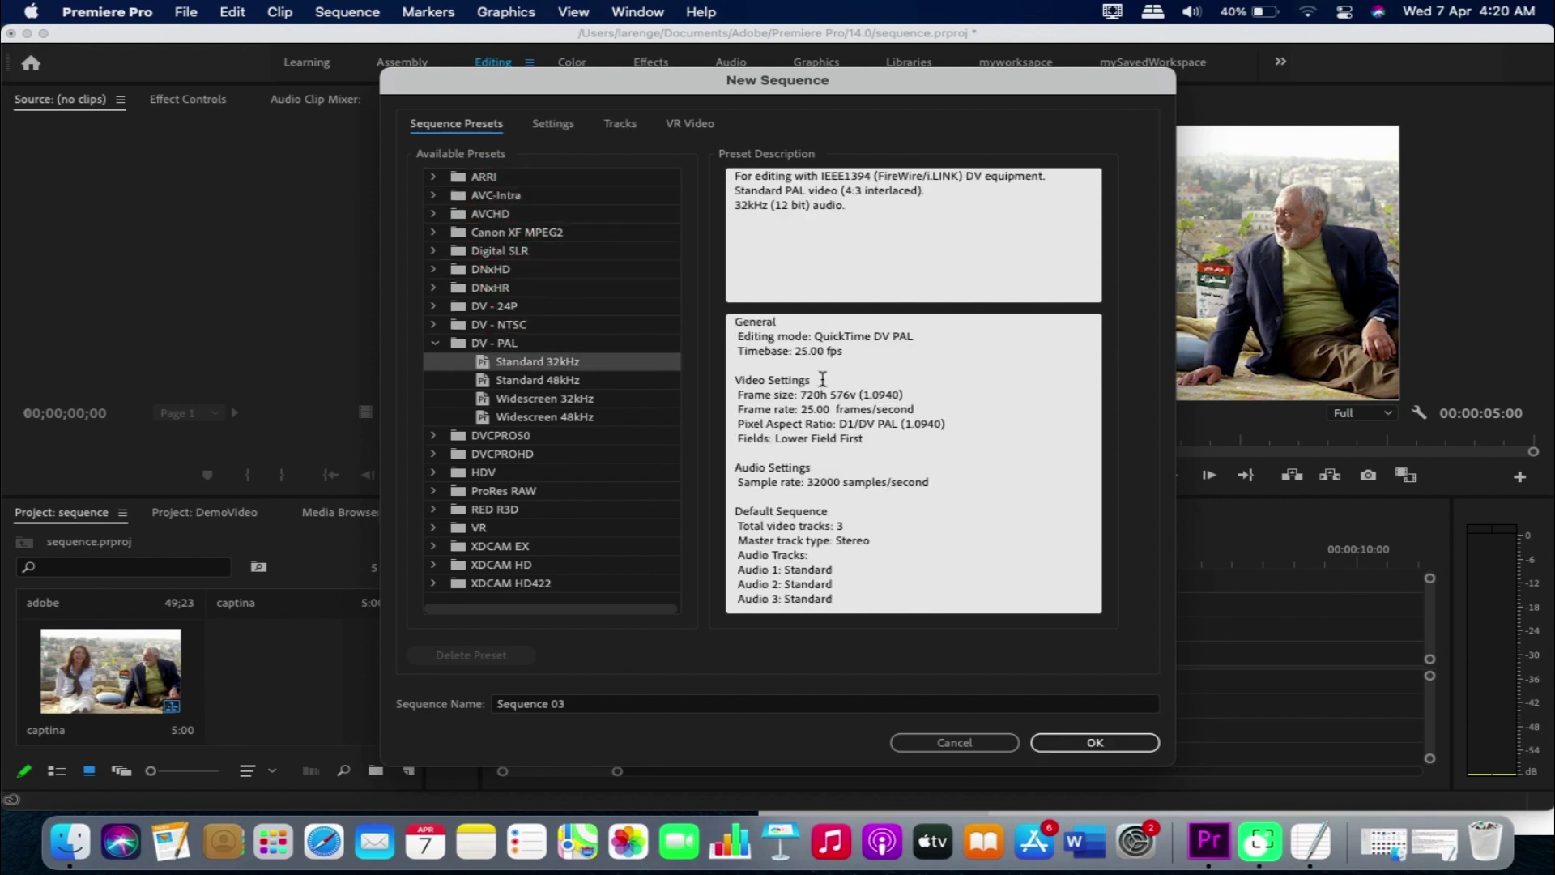
{"action": "left_click", "coordinate": [509, 455]}
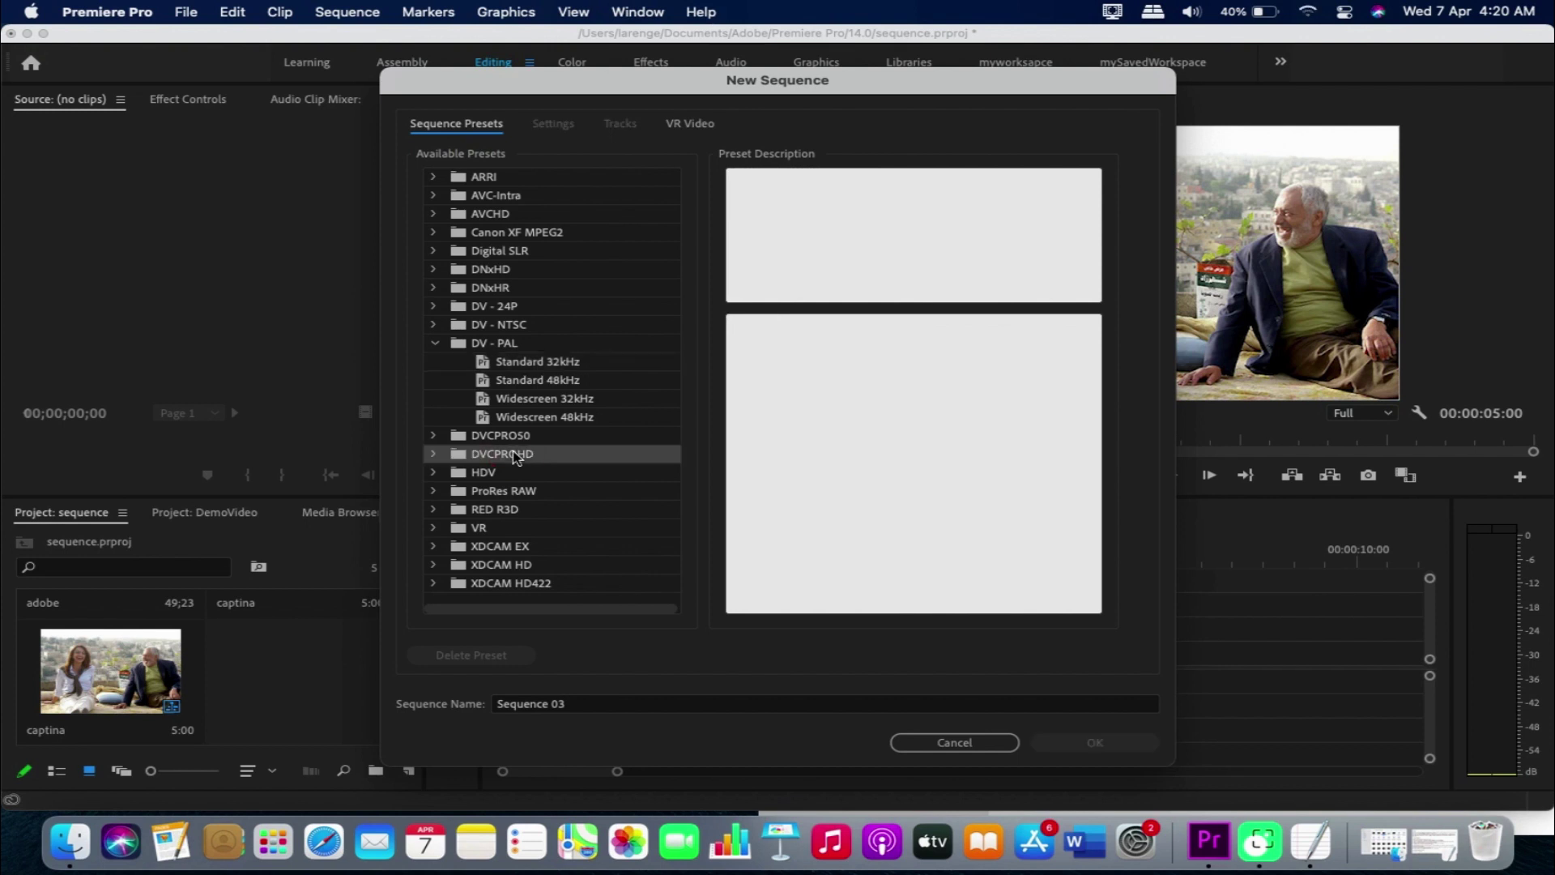
{"action": "left_click", "coordinate": [534, 399]}
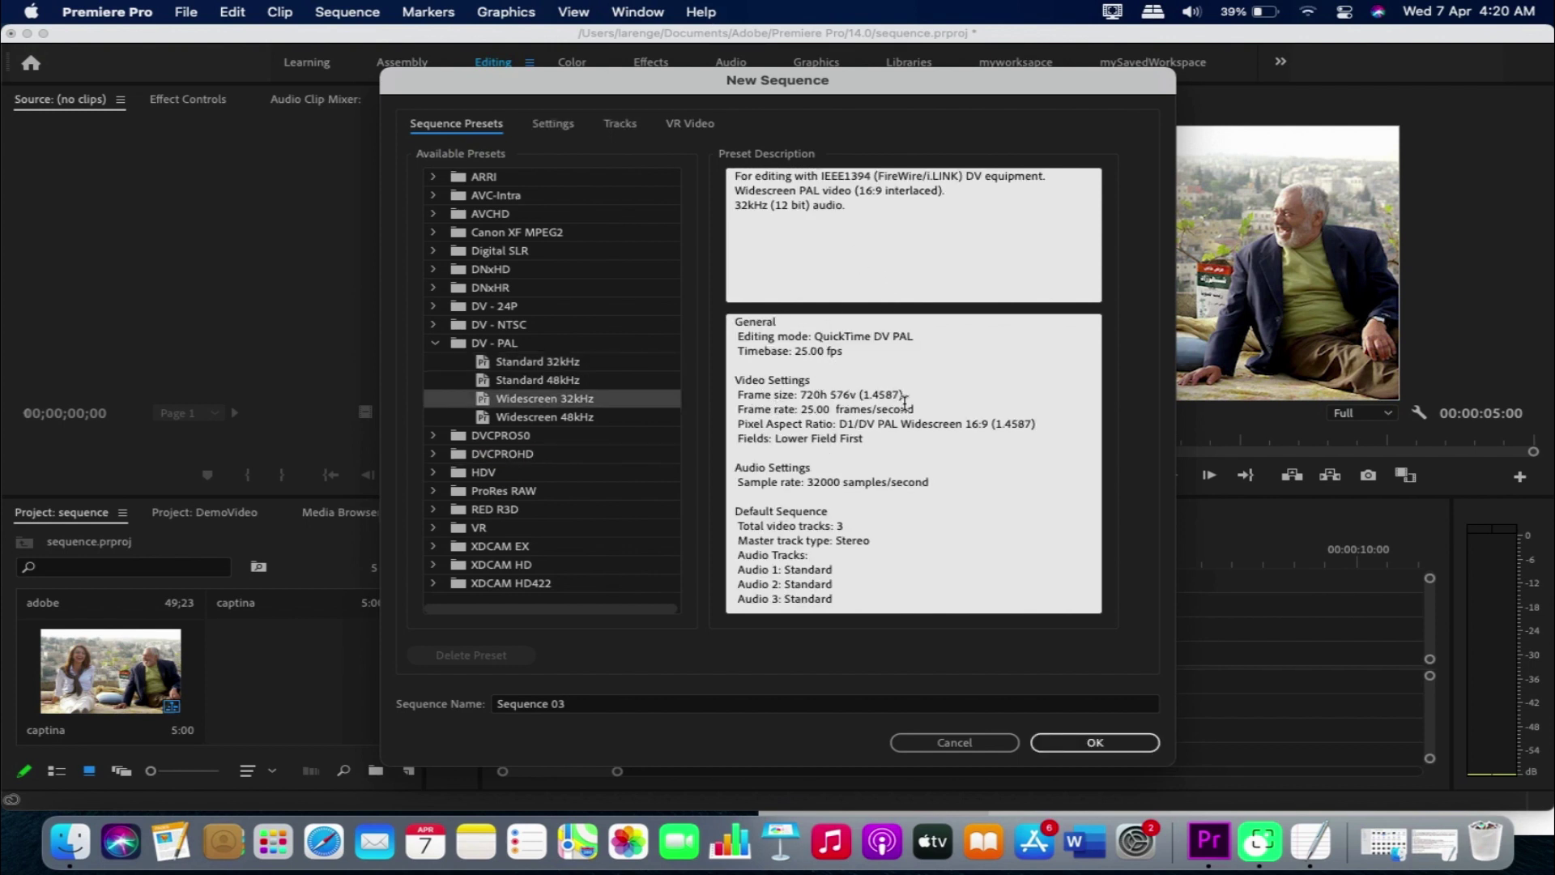
{"action": "left_click", "coordinate": [559, 128]}
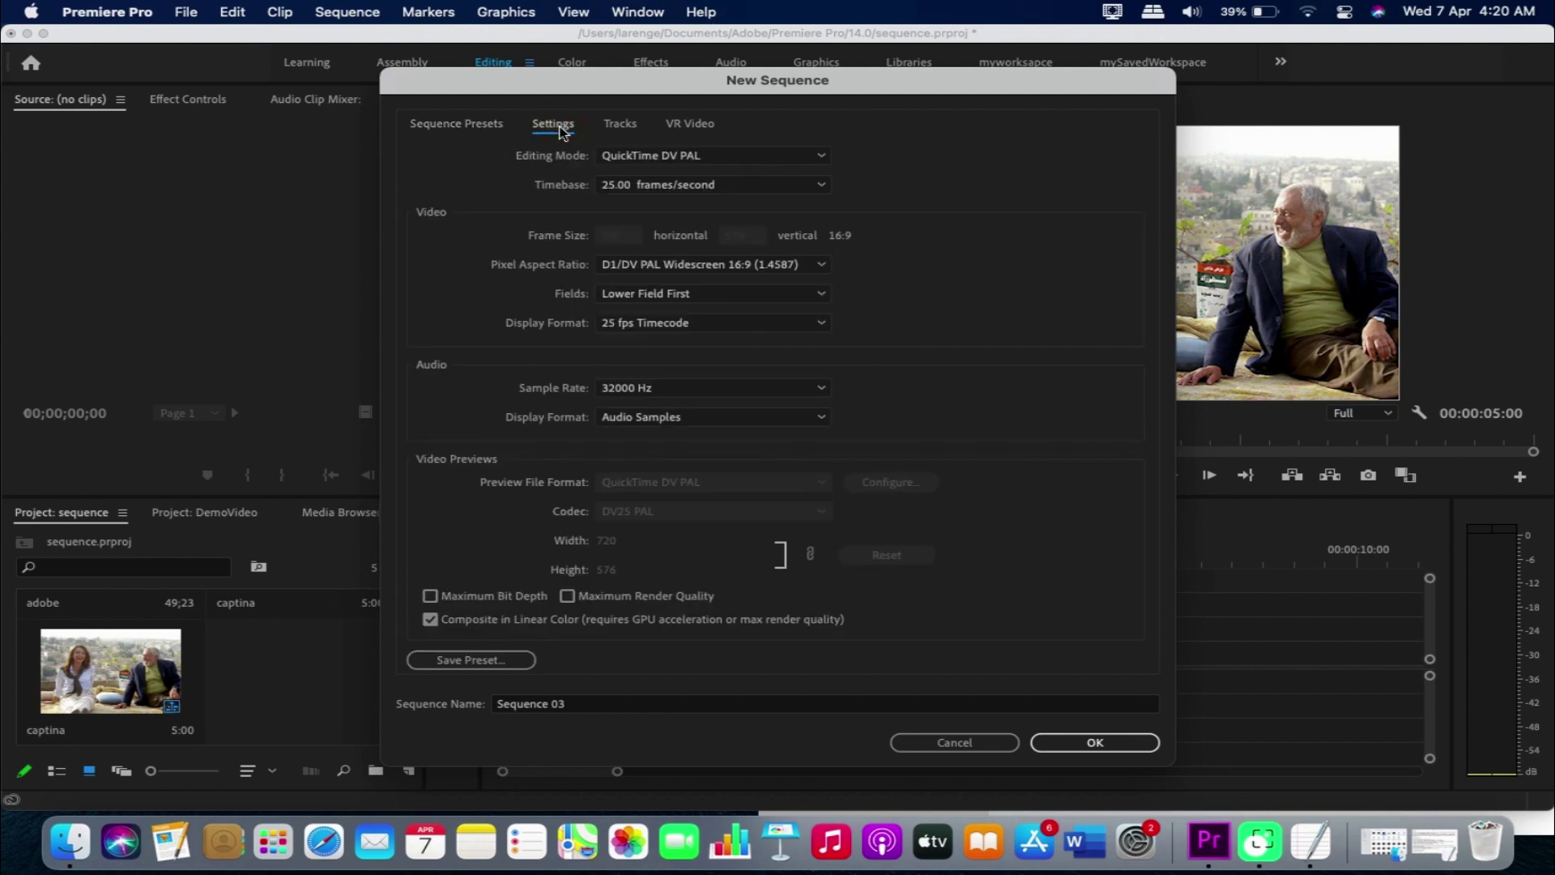
- Leave Editing Mode on QuickTime DV PAL and create the sequence named Sequence 03
{"action": "left_click", "coordinate": [818, 158]}
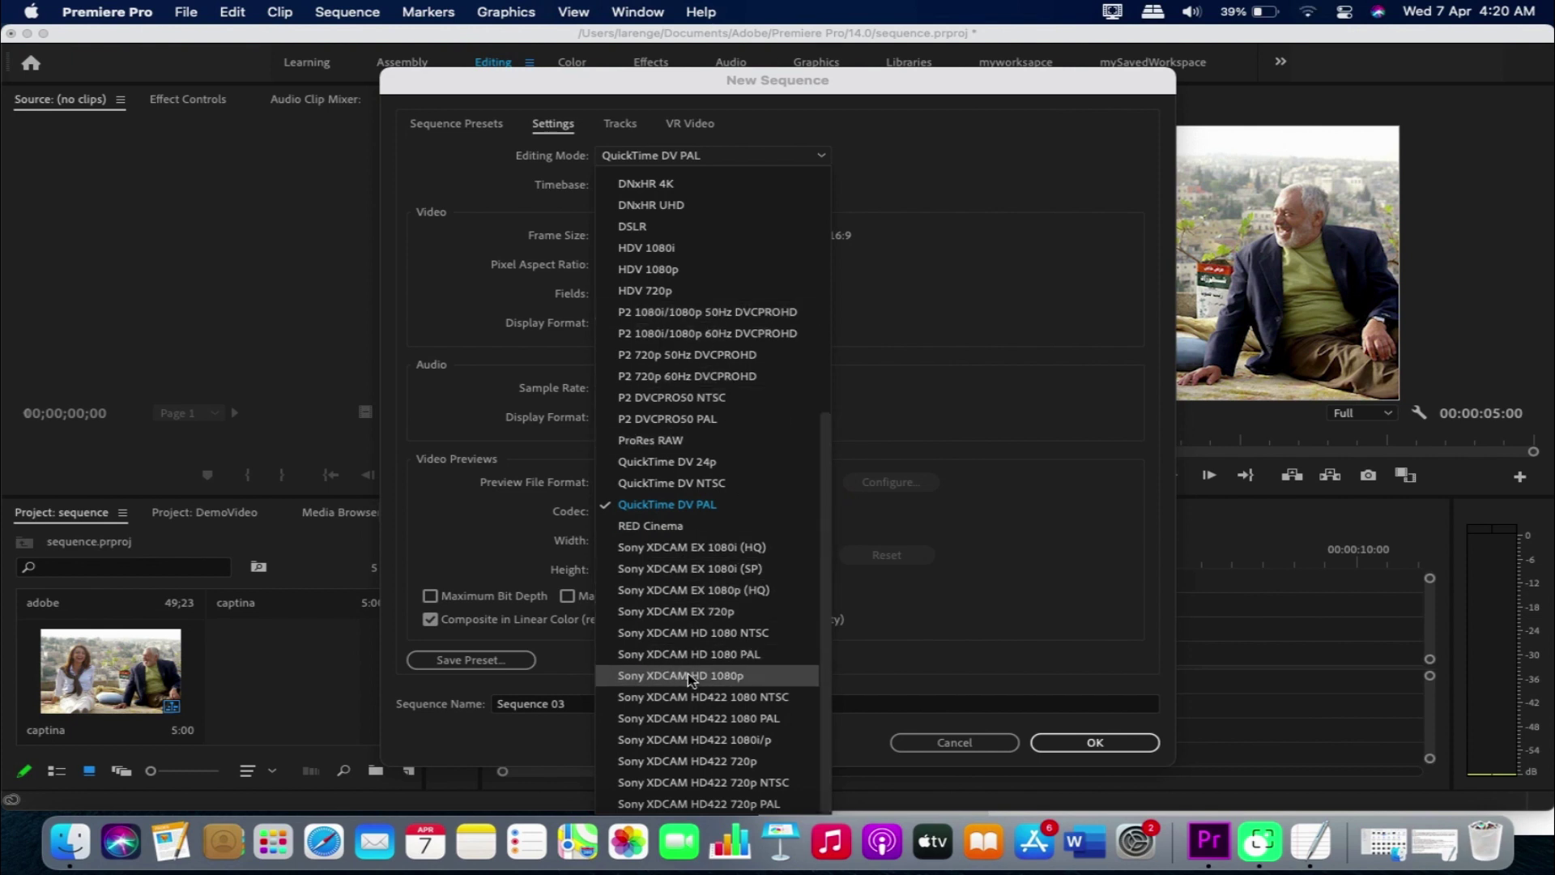
{"action": "left_click", "coordinate": [864, 319]}
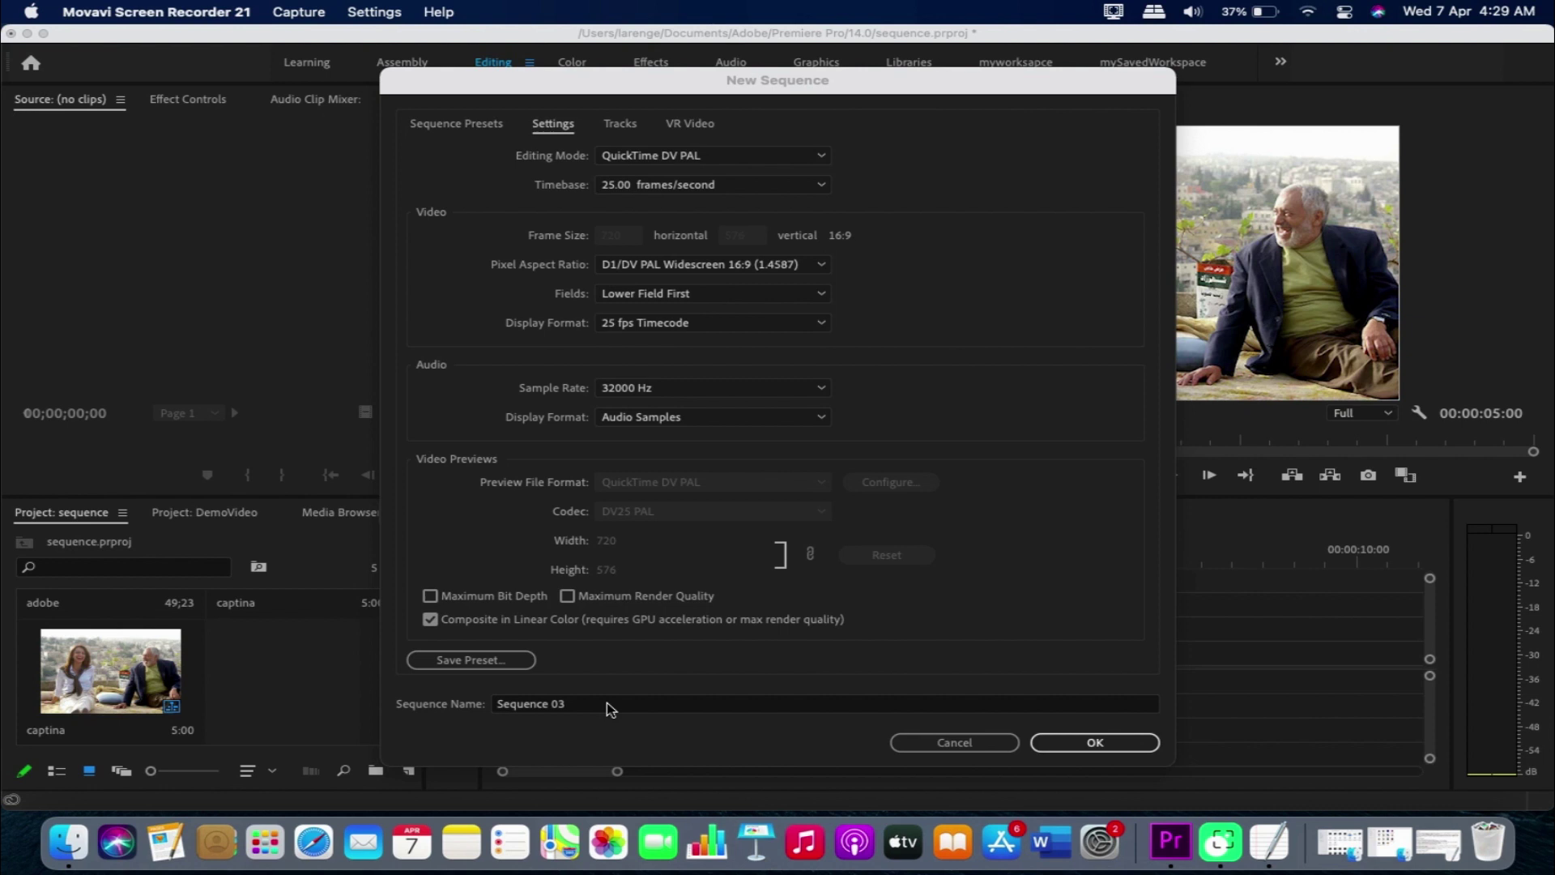
{"action": "left_click", "coordinate": [611, 709]}
{"action": "left_click_drag", "start_coordinate": [611, 710], "coordinate": [496, 704]}
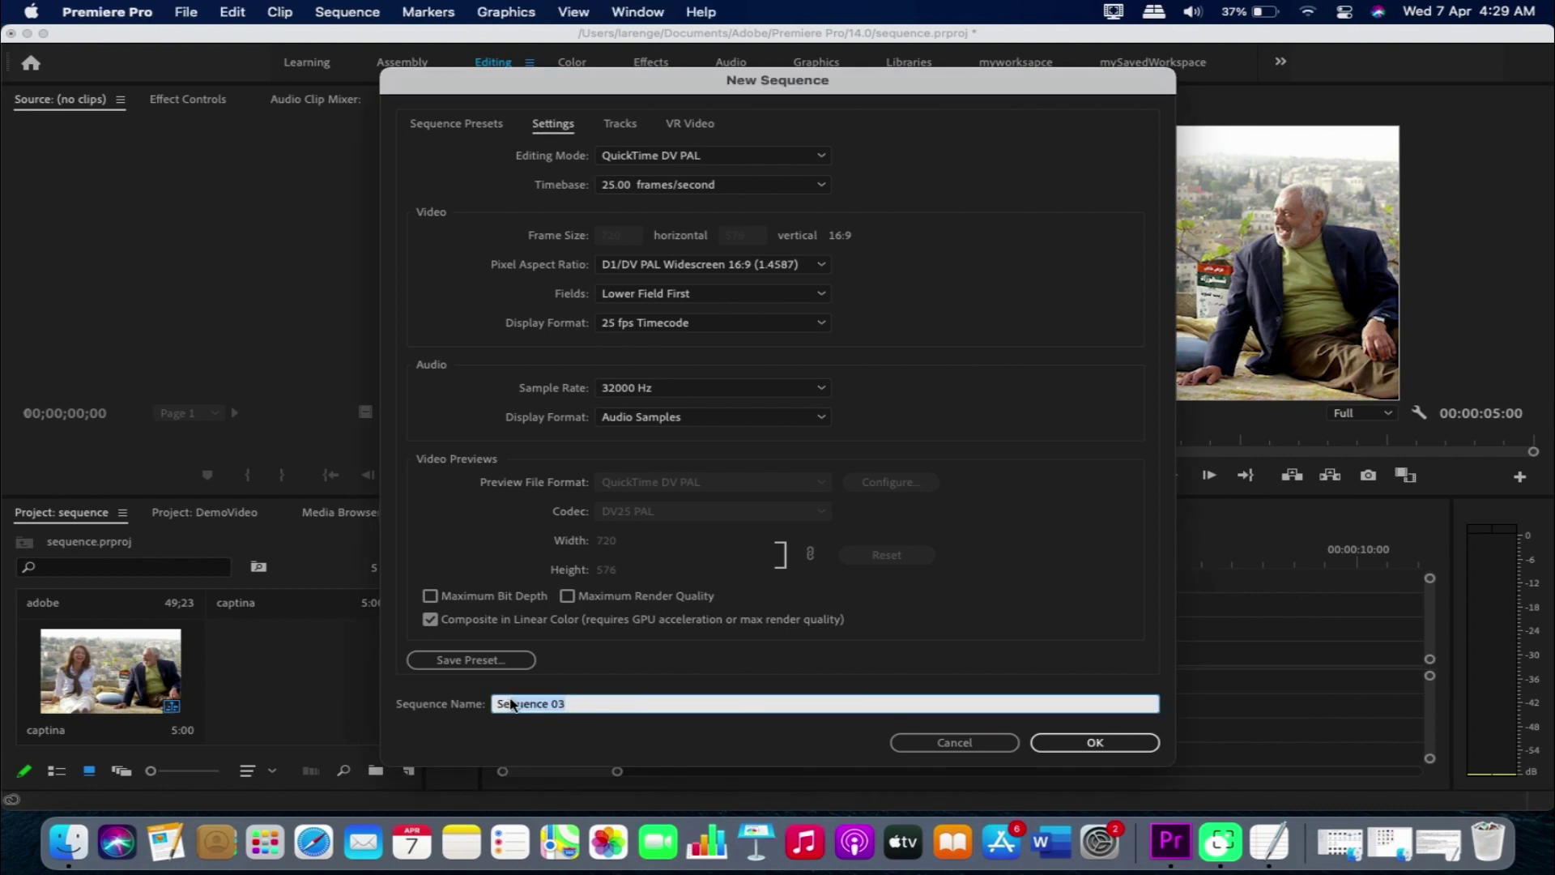
{"action": "left_click", "coordinate": [1097, 742]}
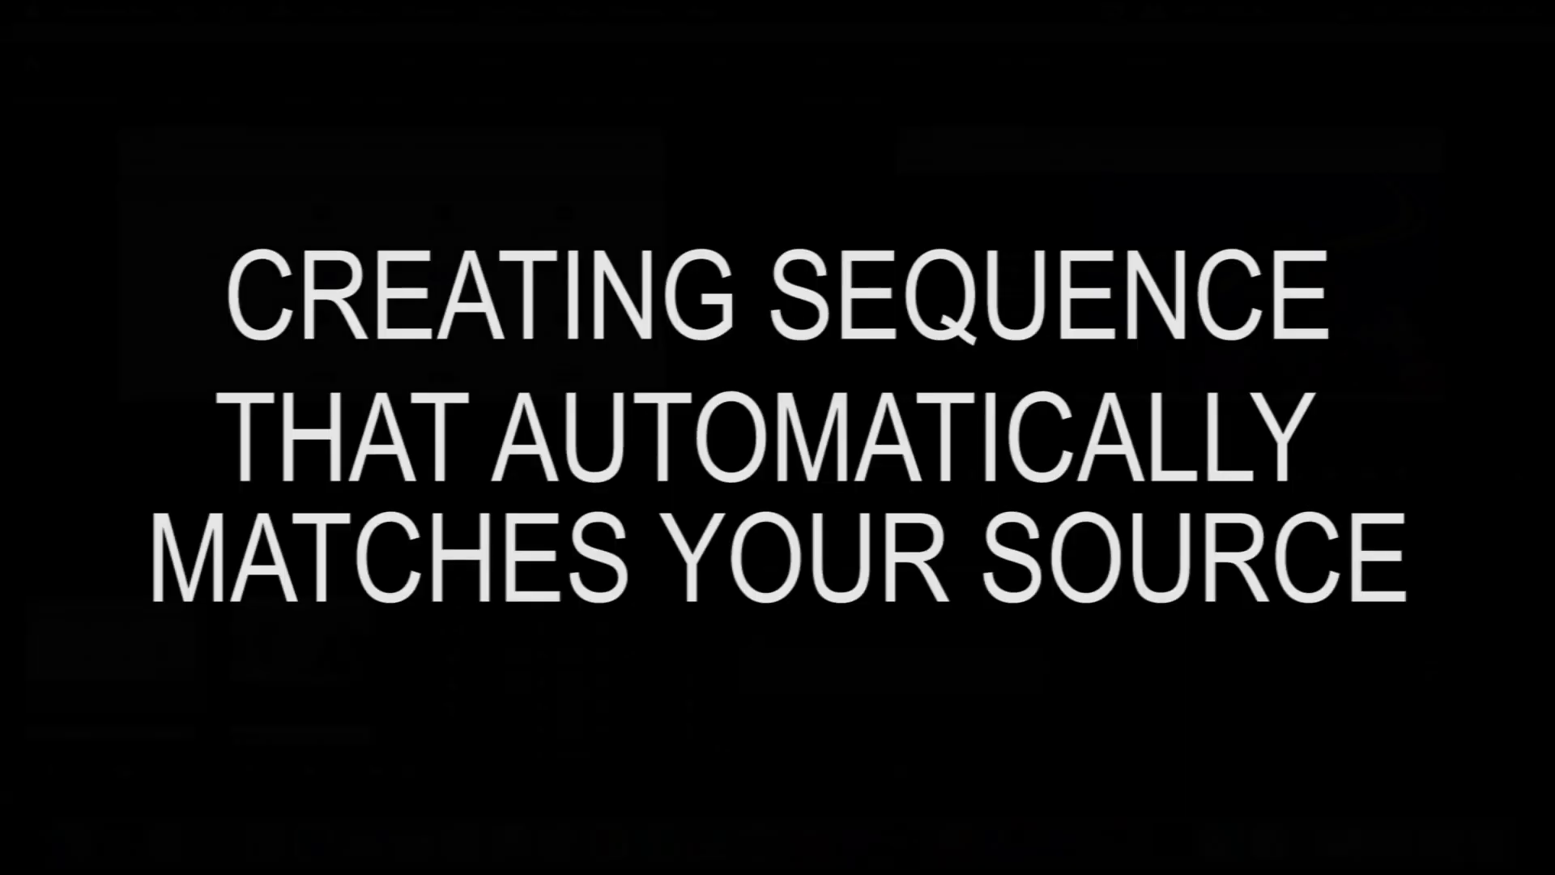
- Start Sequence 04 with the DV - PAL Widescreen 48kHz preset, then drag adobe.mp4 in from Videos
{"action": "key", "text": "super+n"}
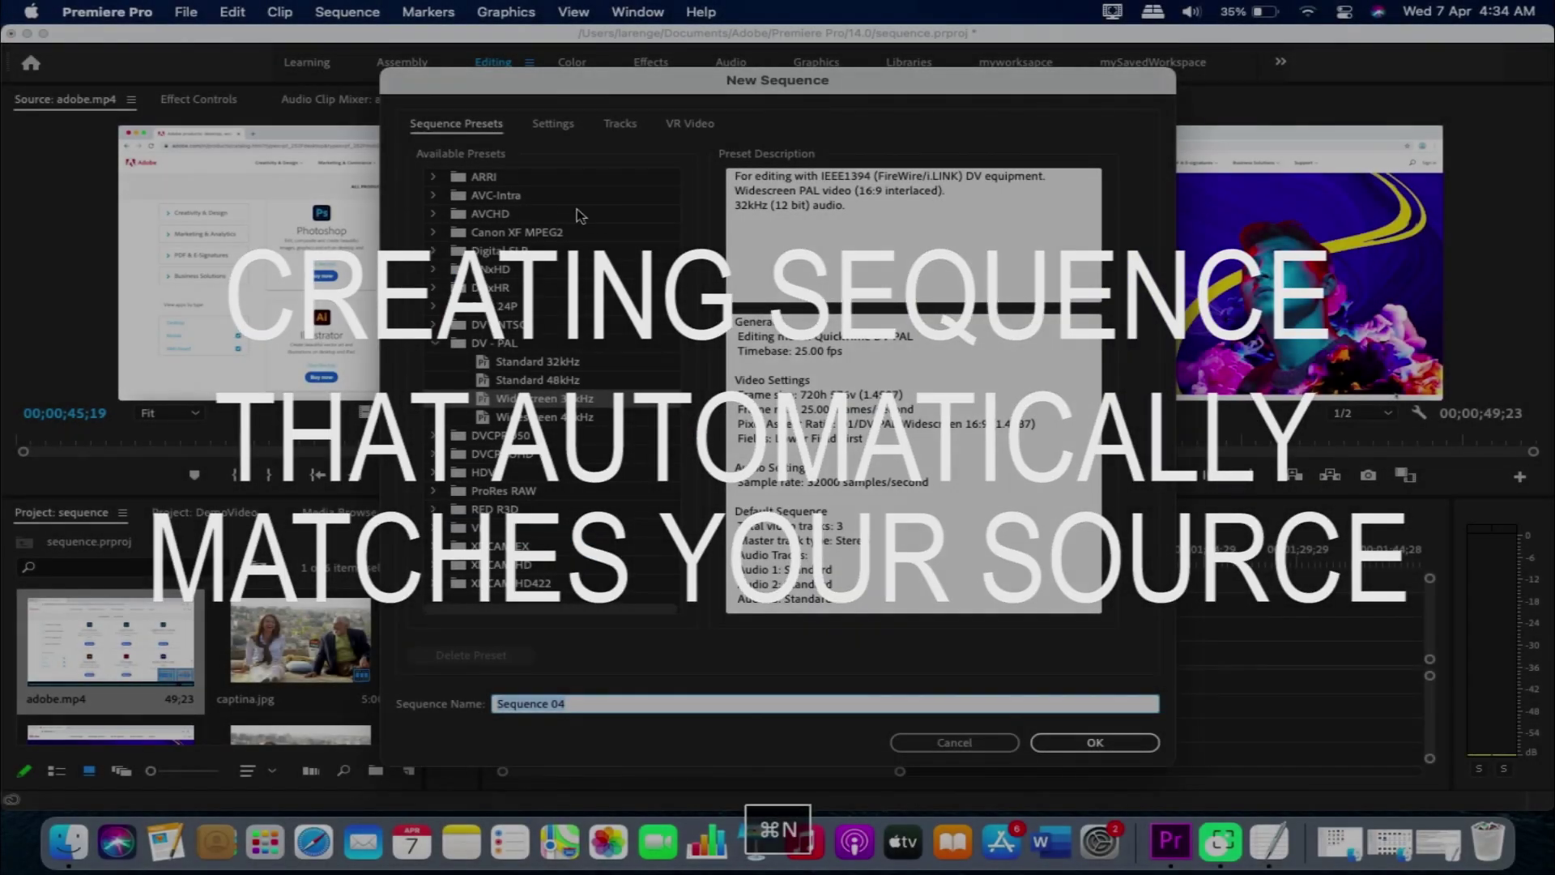
{"action": "left_click", "coordinate": [489, 199]}
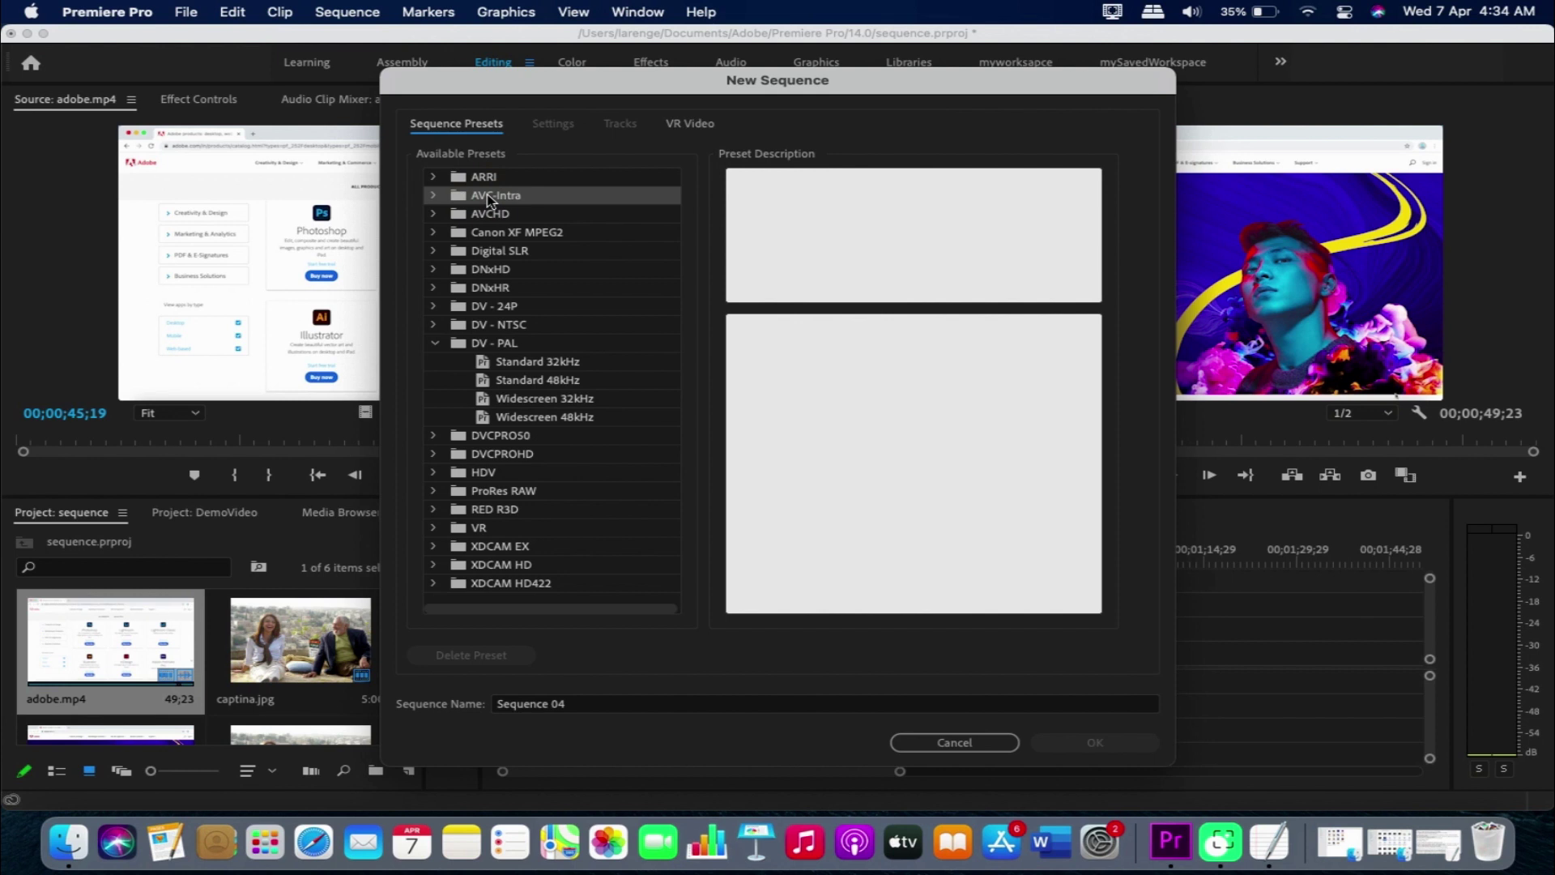
{"action": "left_click", "coordinate": [496, 235]}
{"action": "left_click", "coordinate": [512, 308]}
{"action": "left_click", "coordinate": [508, 494]}
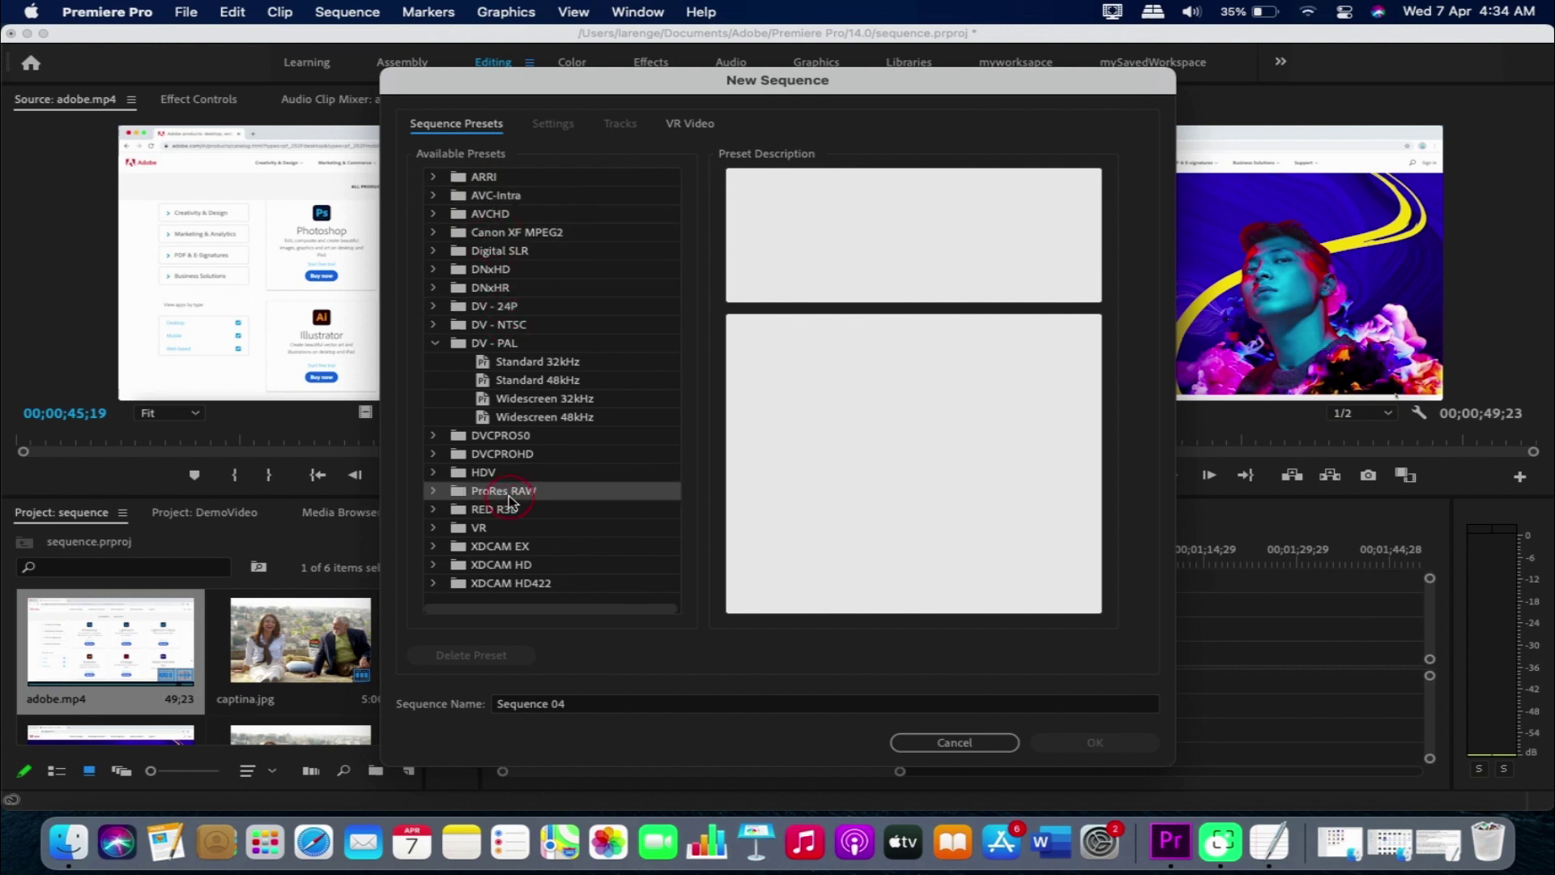
{"action": "left_click", "coordinate": [507, 531]}
{"action": "left_click", "coordinate": [519, 567]}
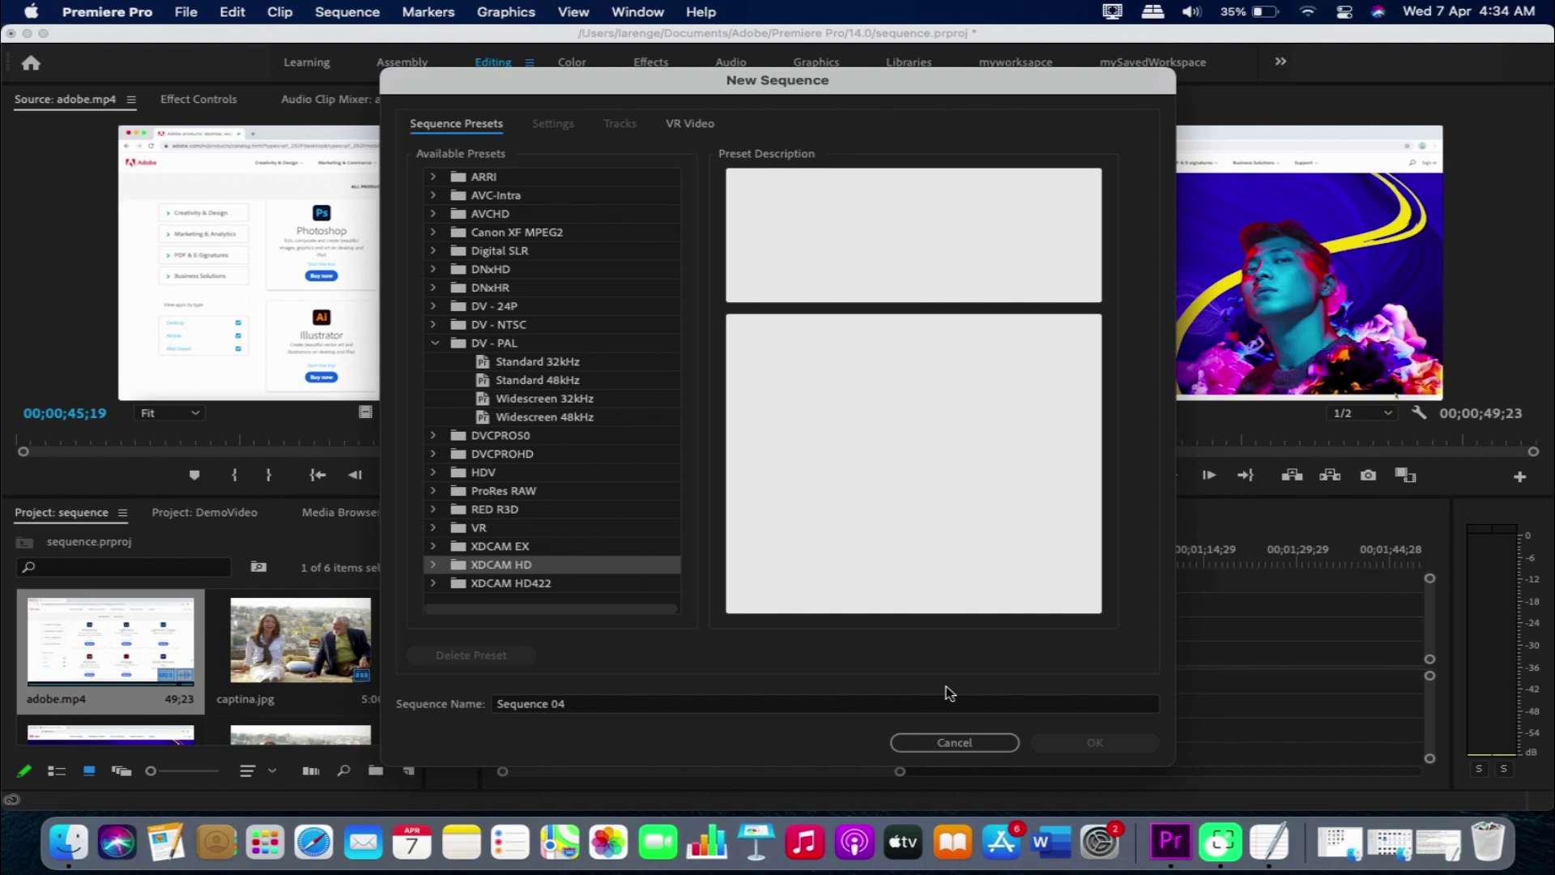
{"action": "left_click", "coordinate": [580, 418]}
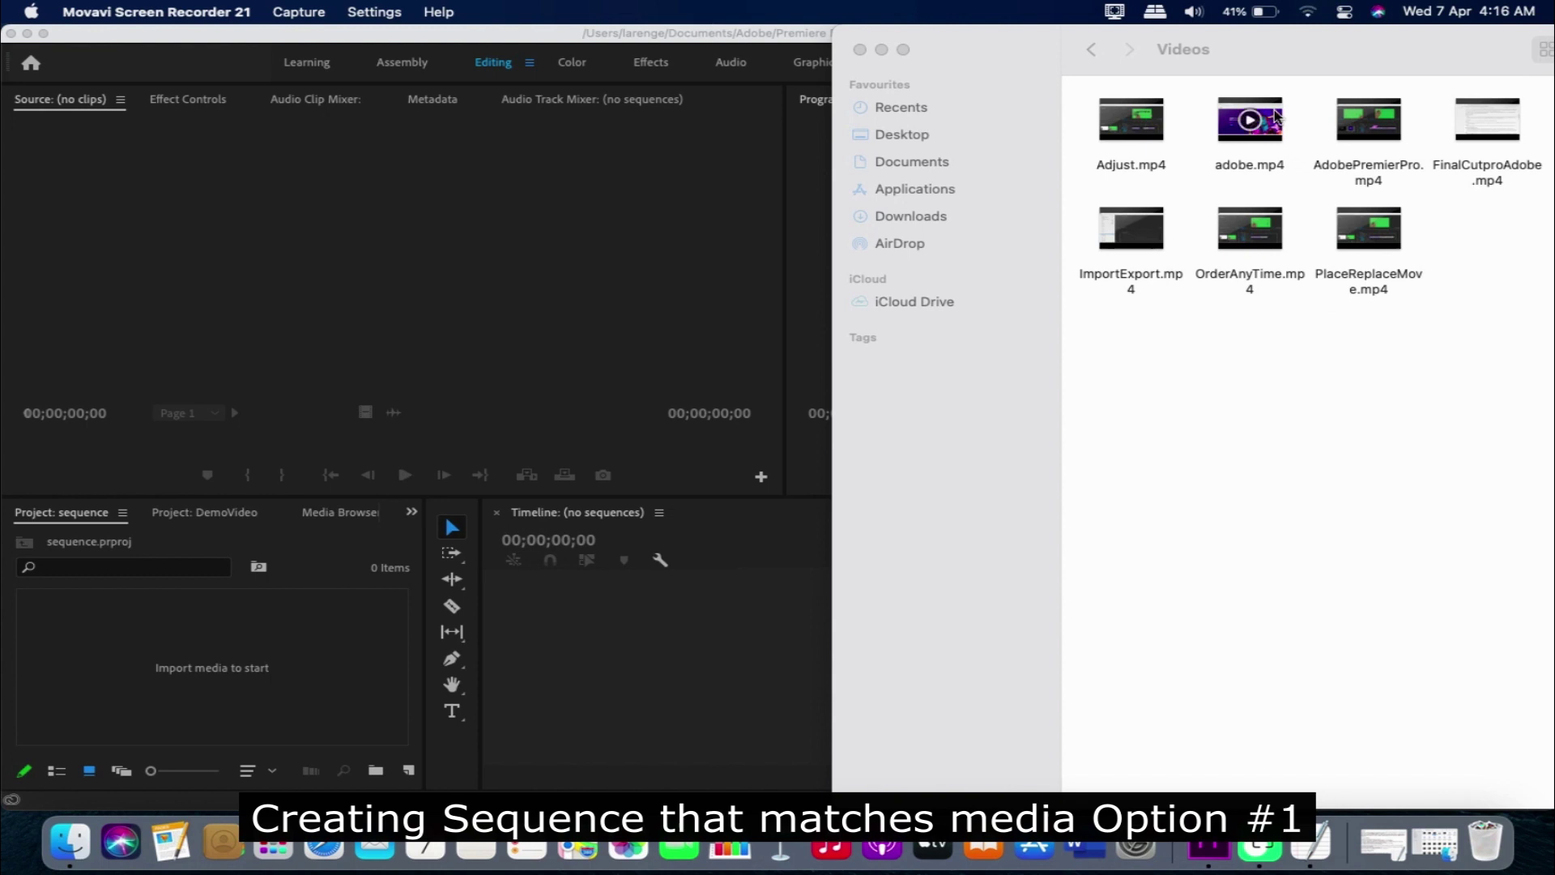
{"action": "left_click_drag", "start_coordinate": [1252, 120], "coordinate": [645, 543]}
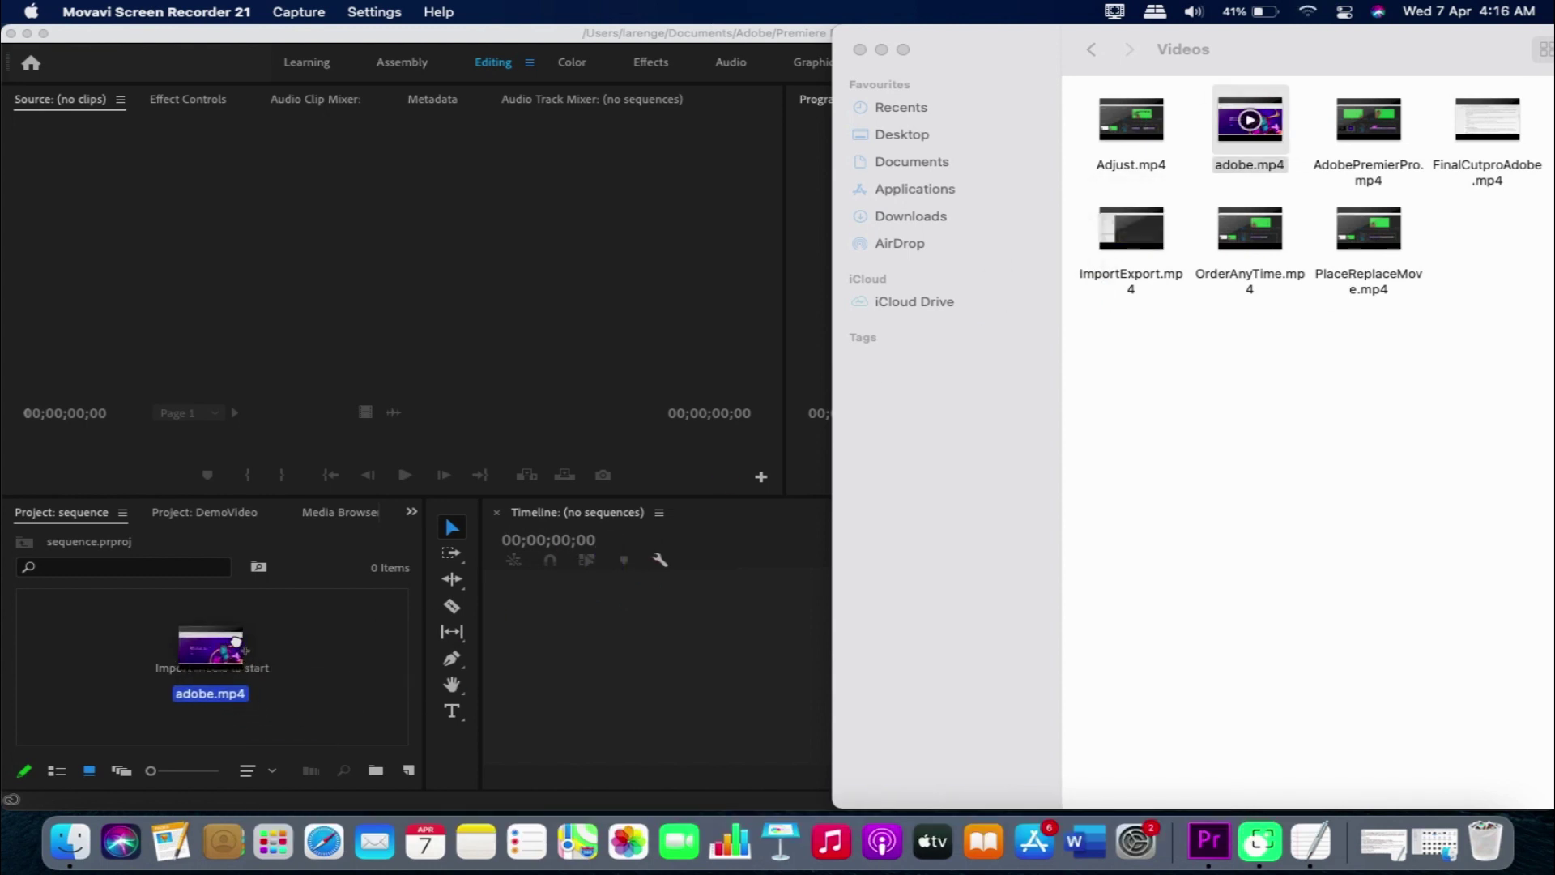
- Import adobe.mp4 into the Project panel and drop it on the empty timeline as the adobe sequence
{"action": "left_click_drag", "start_coordinate": [646, 543], "coordinate": [226, 643]}
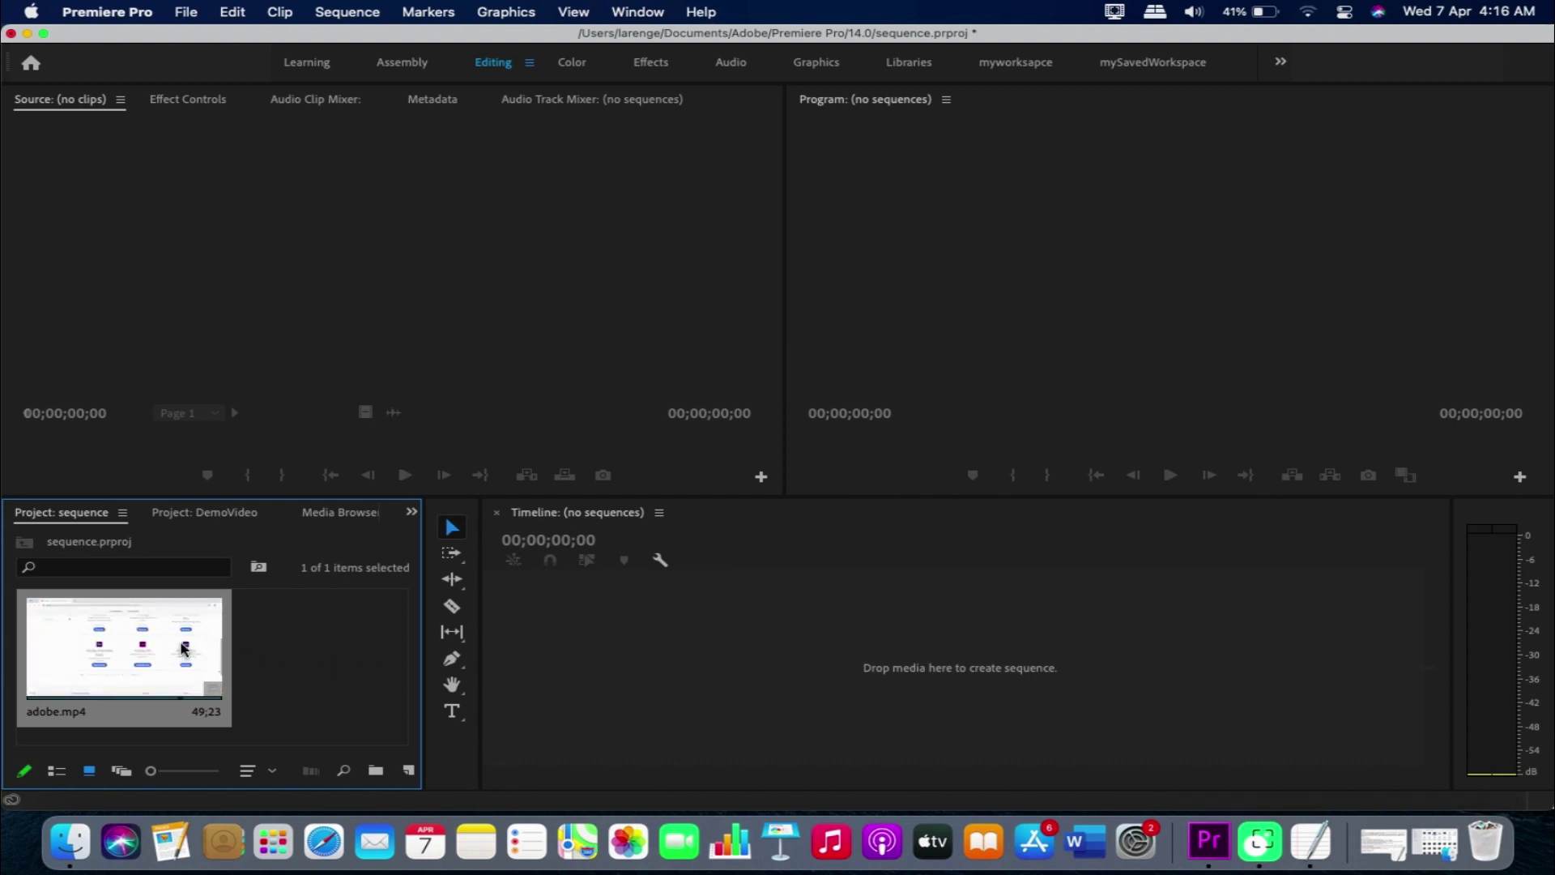
{"action": "left_click_drag", "start_coordinate": [183, 648], "coordinate": [682, 650]}
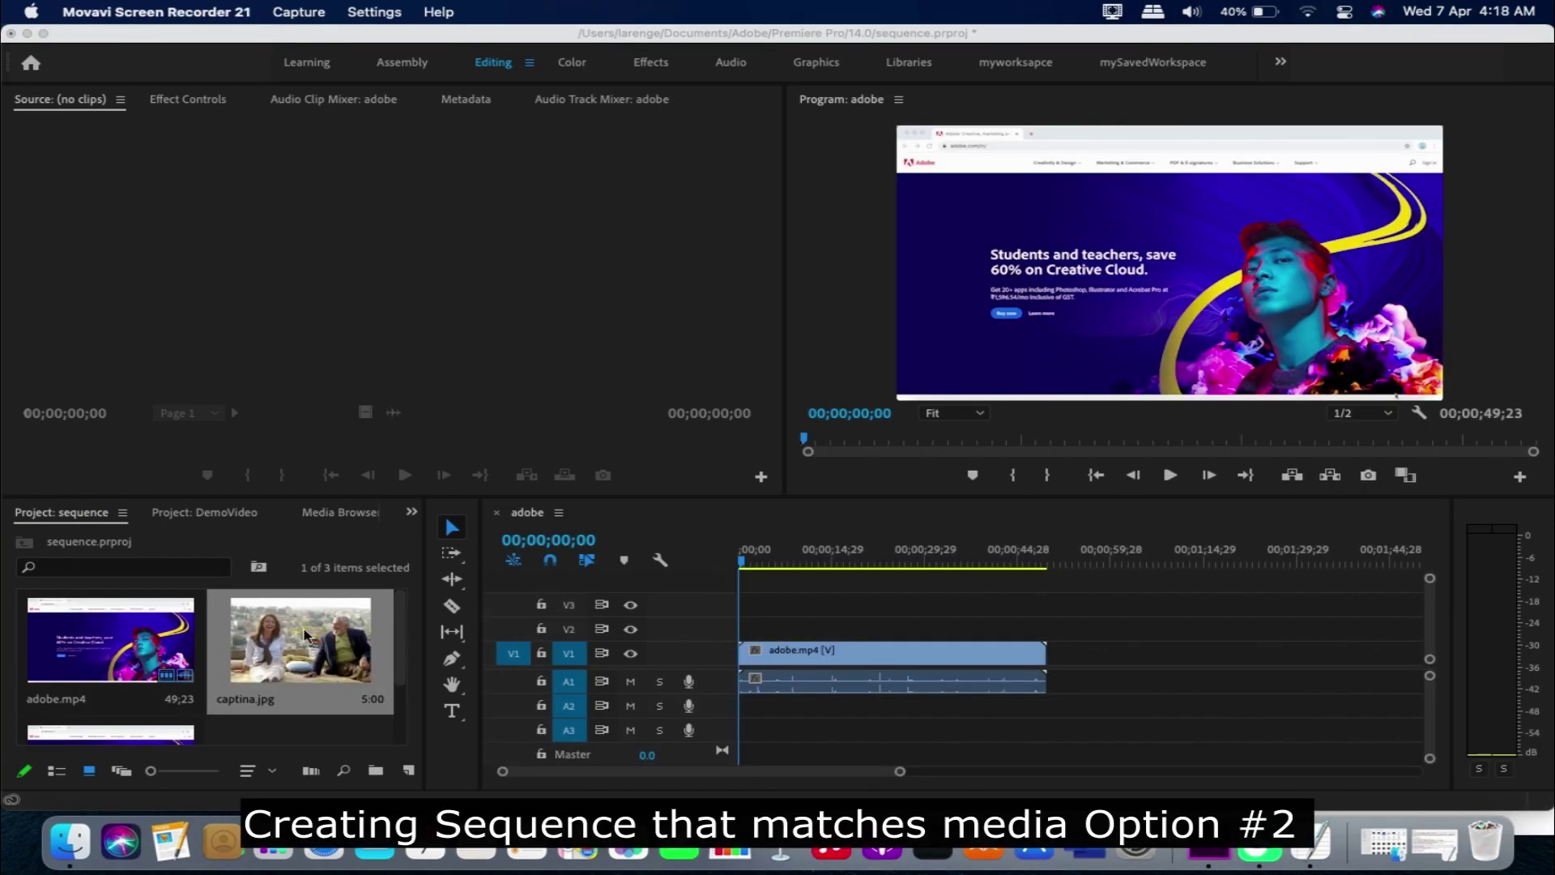
- Drop captina.jpg on the New Item button to create a matching captina sequence, then select the image
{"action": "left_click", "coordinate": [304, 634]}
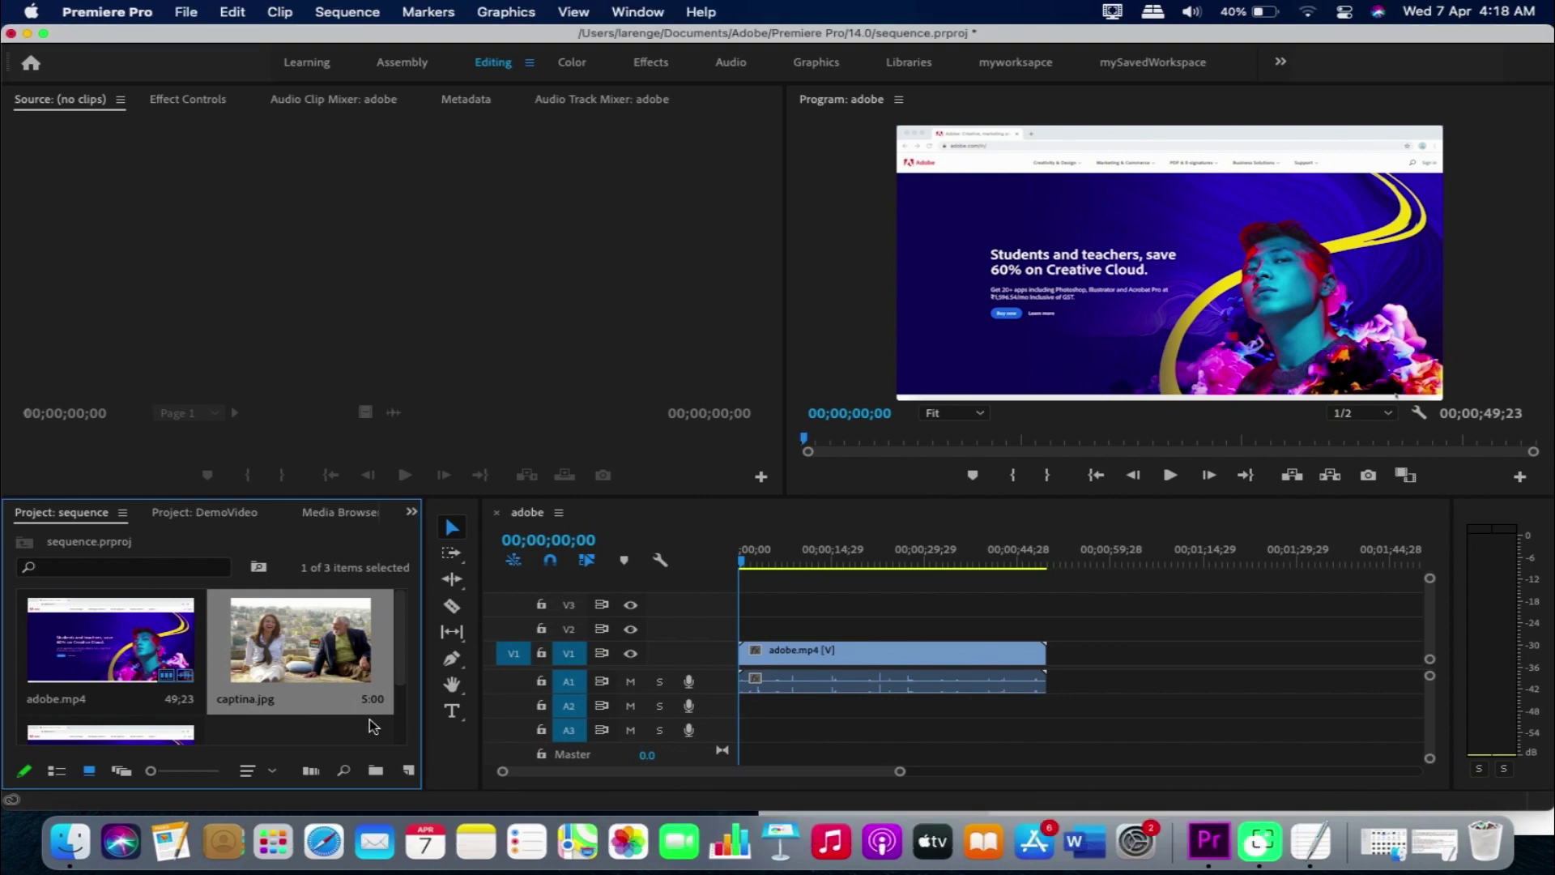
{"action": "left_click_drag", "start_coordinate": [371, 723], "coordinate": [409, 772]}
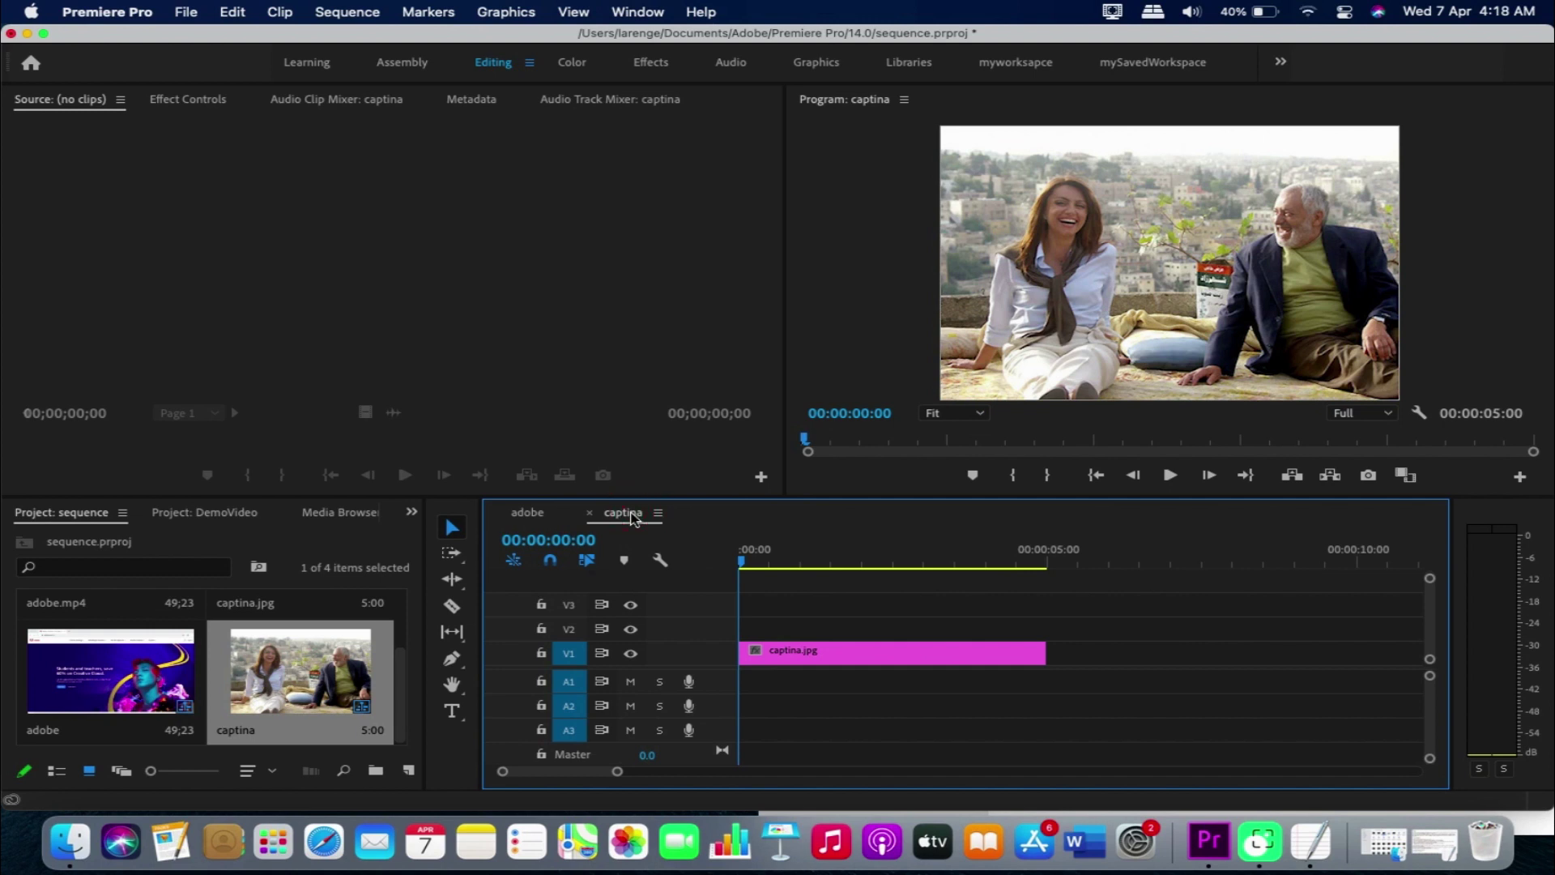
{"action": "scroll", "coordinate": [363, 639], "scroll_direction": "up", "scroll_amount": 1}
{"action": "left_click", "coordinate": [364, 639]}
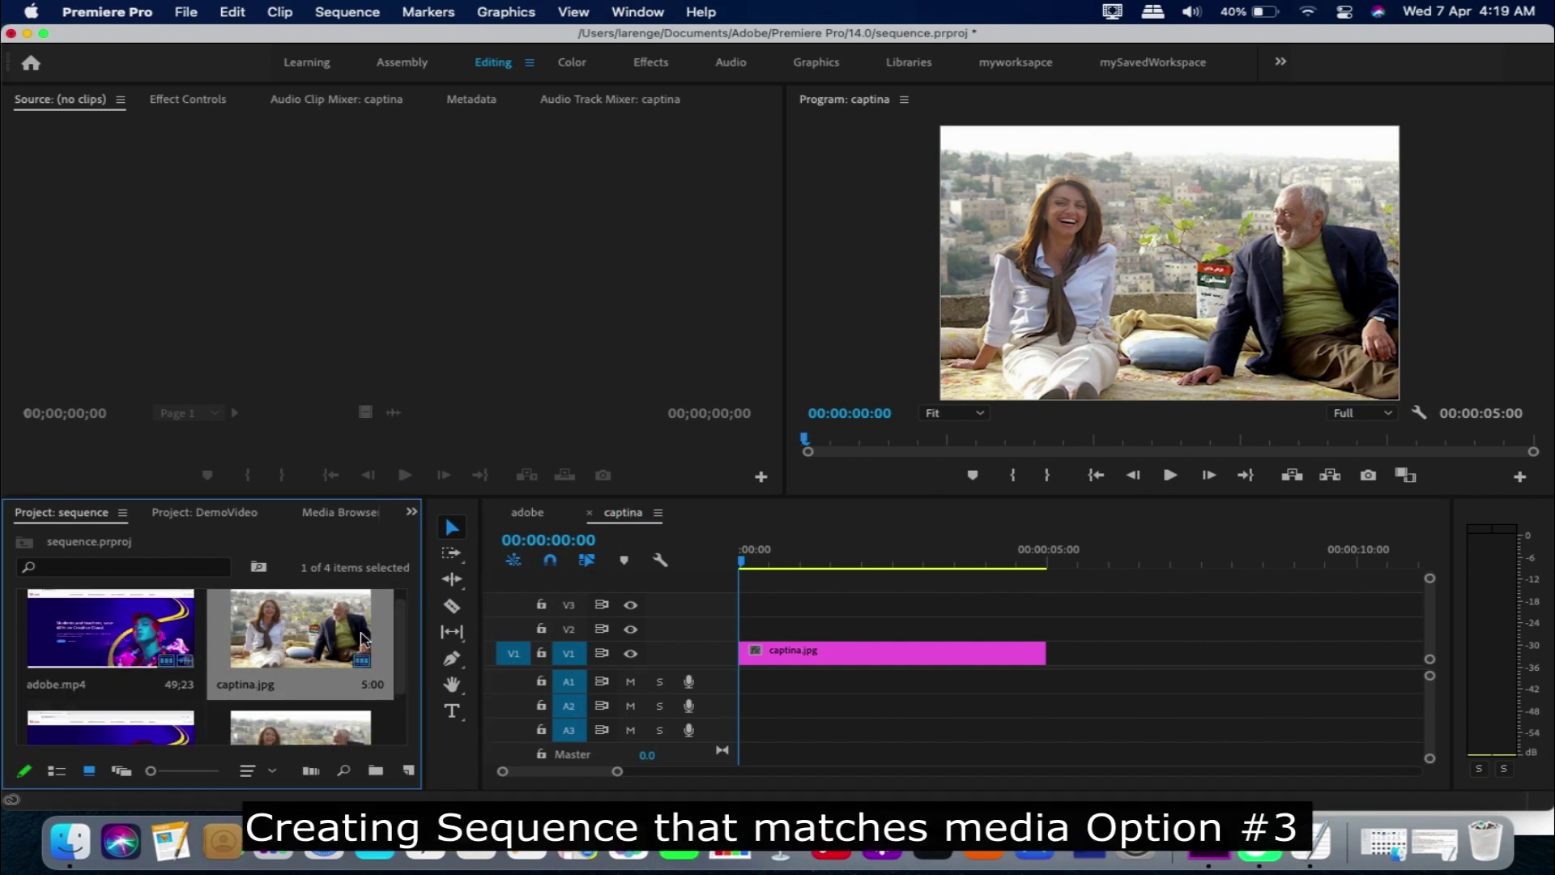
- Create another captina sequence from captina.jpg using its New Sequence From Clip option
{"action": "right_click", "coordinate": [367, 648]}
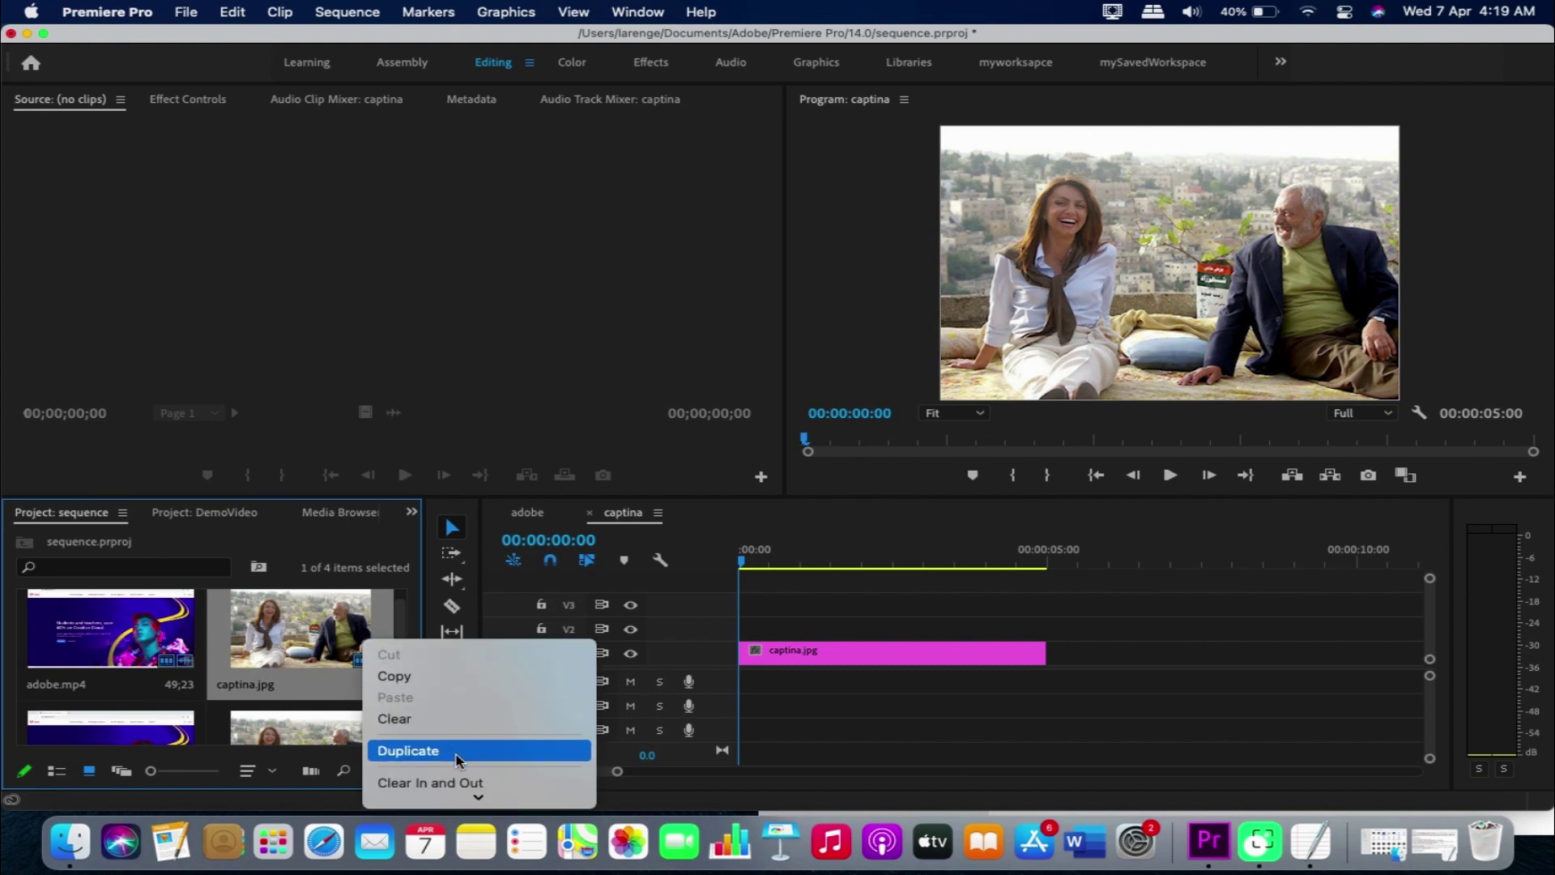
{"action": "scroll", "coordinate": [477, 790], "scroll_direction": "down", "scroll_amount": 5}
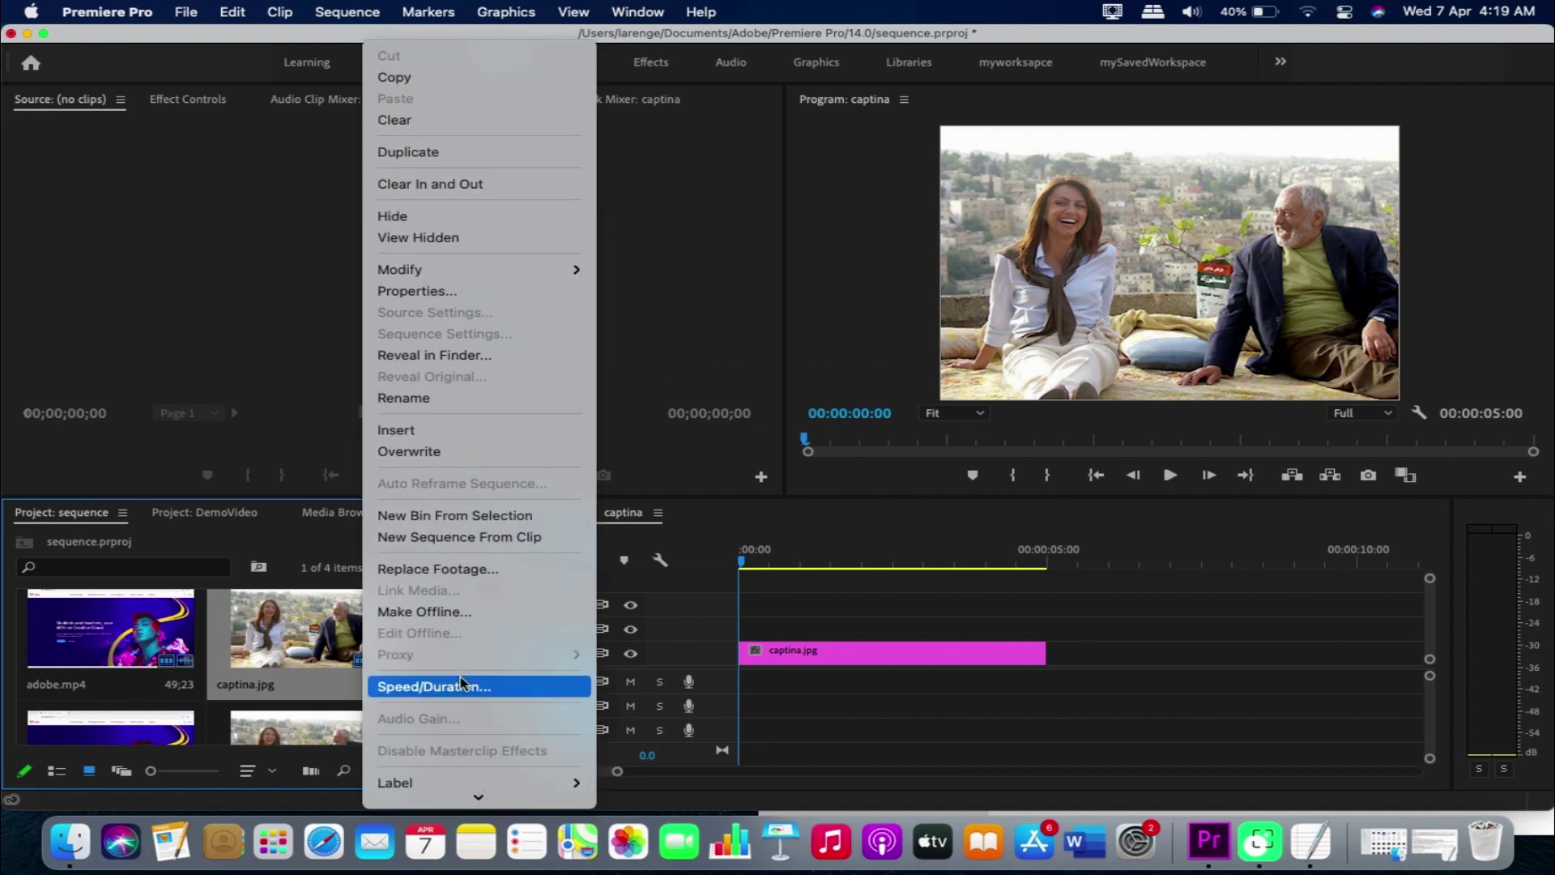
{"action": "left_click", "coordinate": [490, 538]}
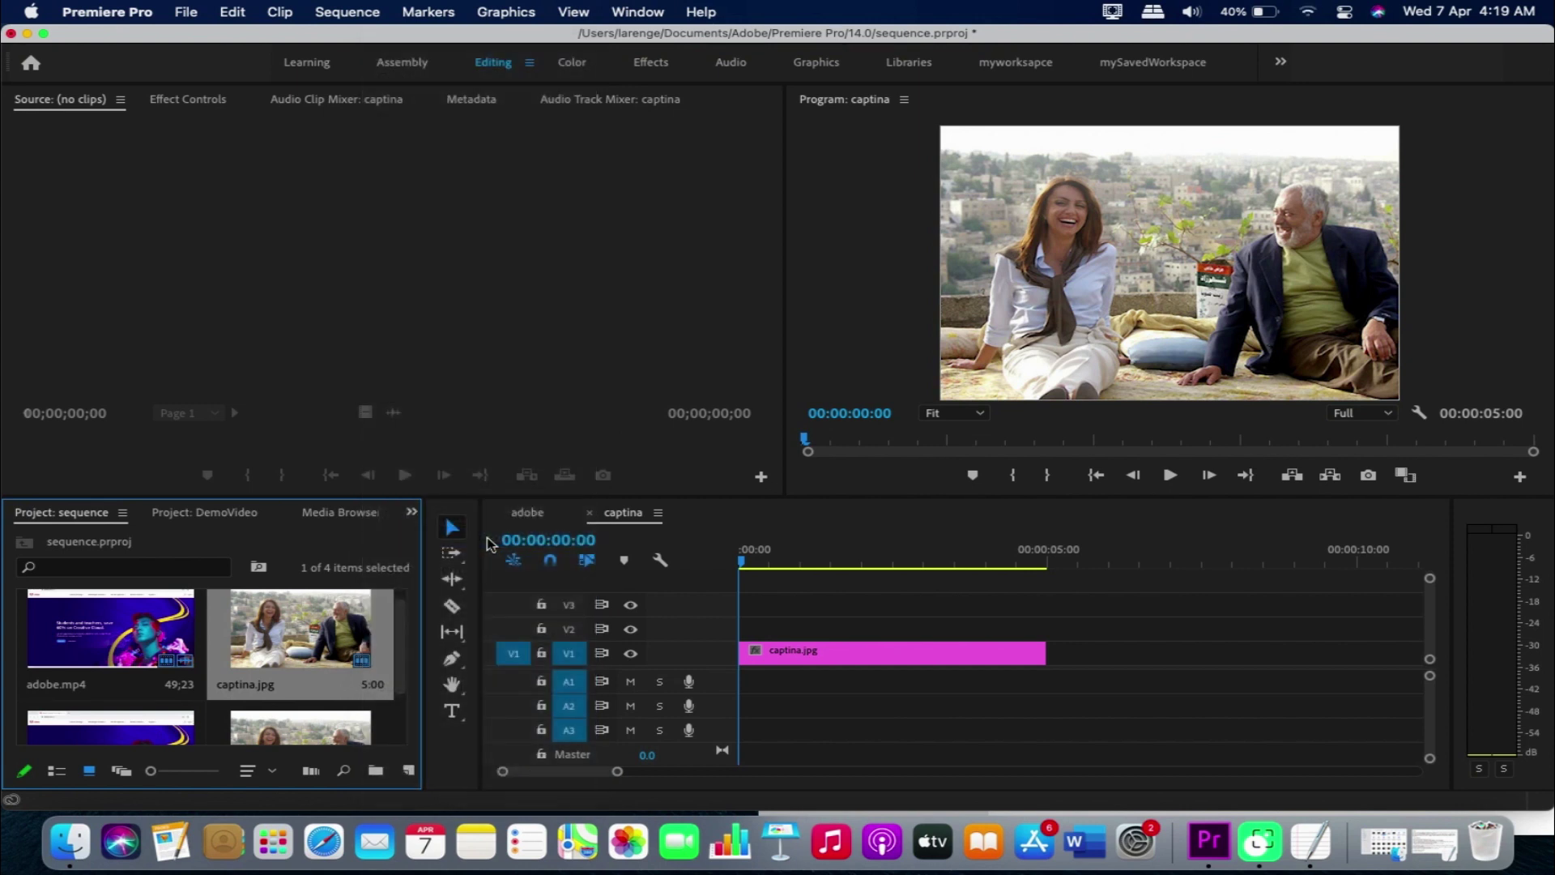